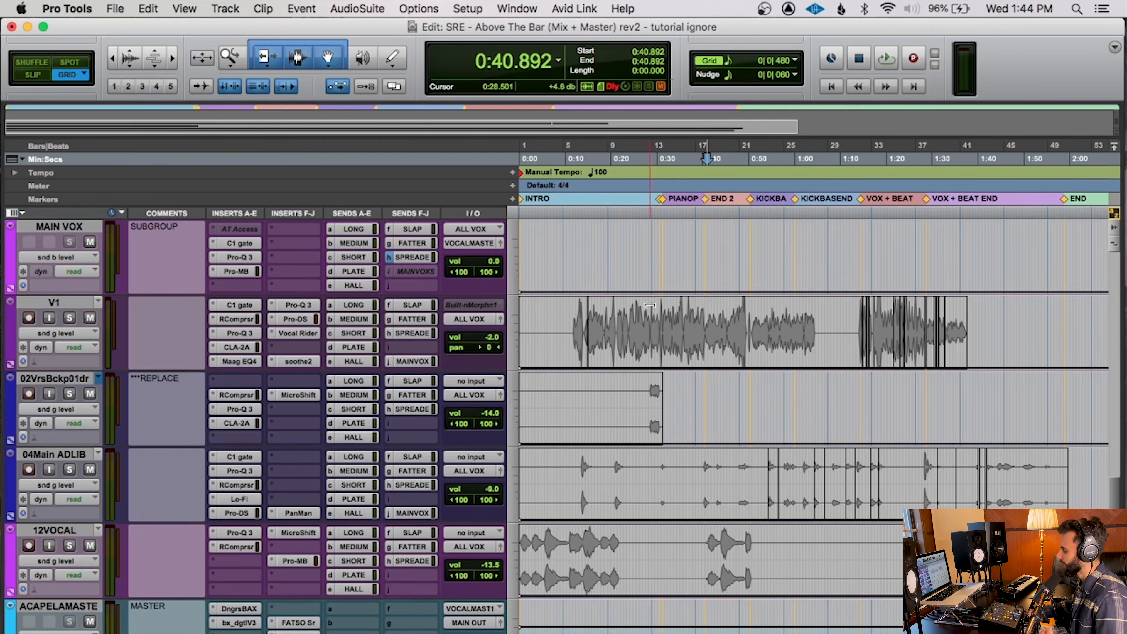
# Play the full mix from 0:30.600 through the piano section while viewing the instrument tracks
pyautogui.click(655, 299)
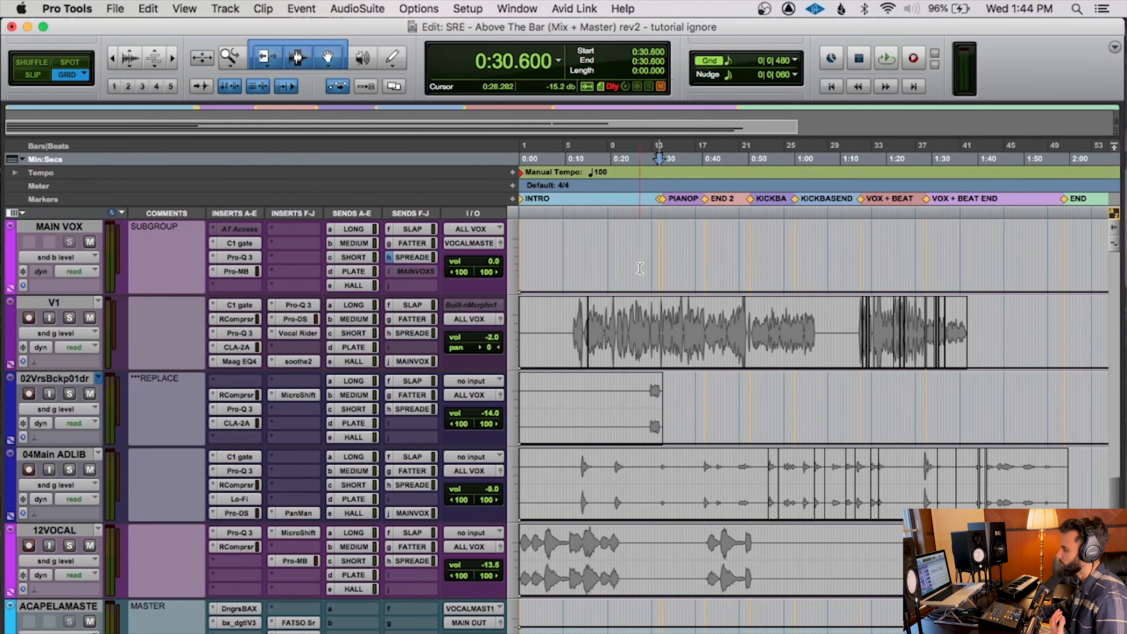
pyautogui.scroll(10, 627, 290)
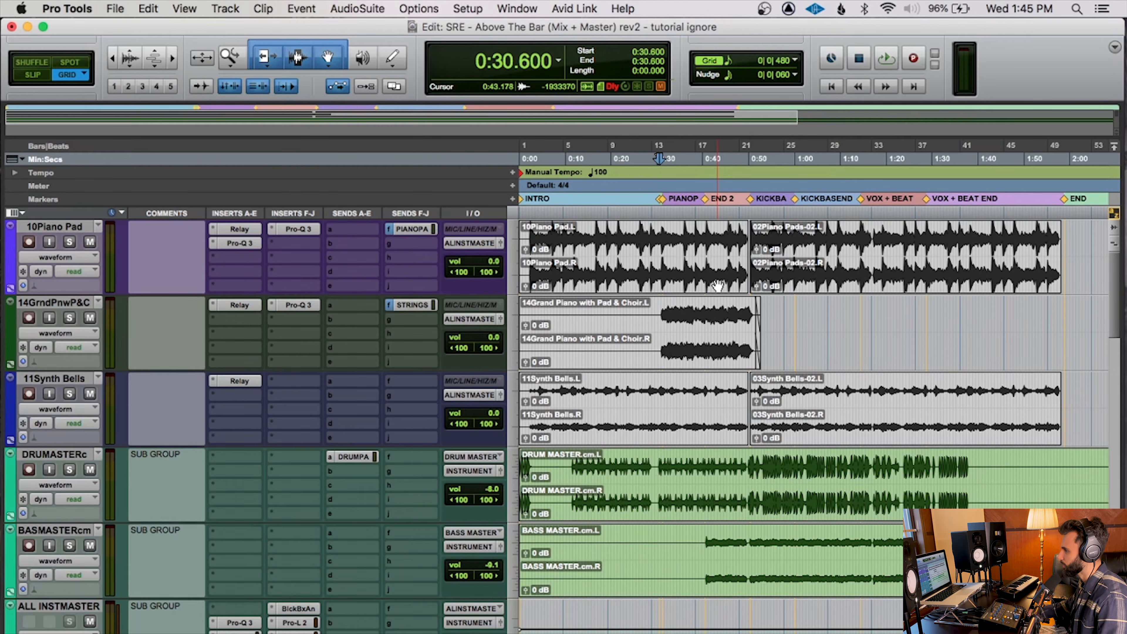
pyautogui.press('space')
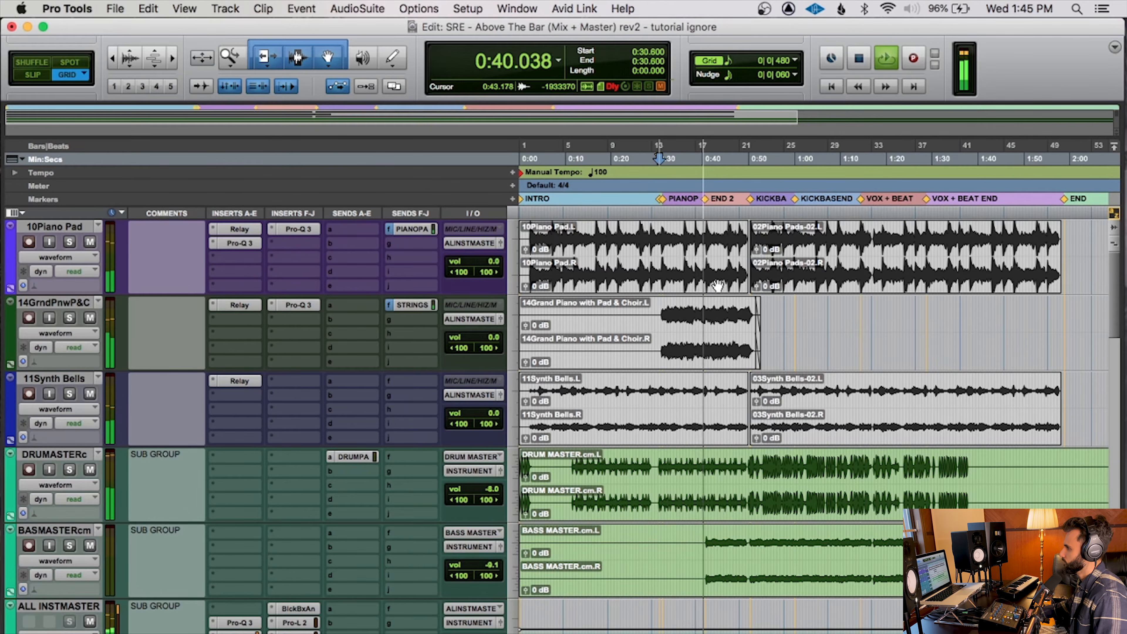
pyautogui.press('space')
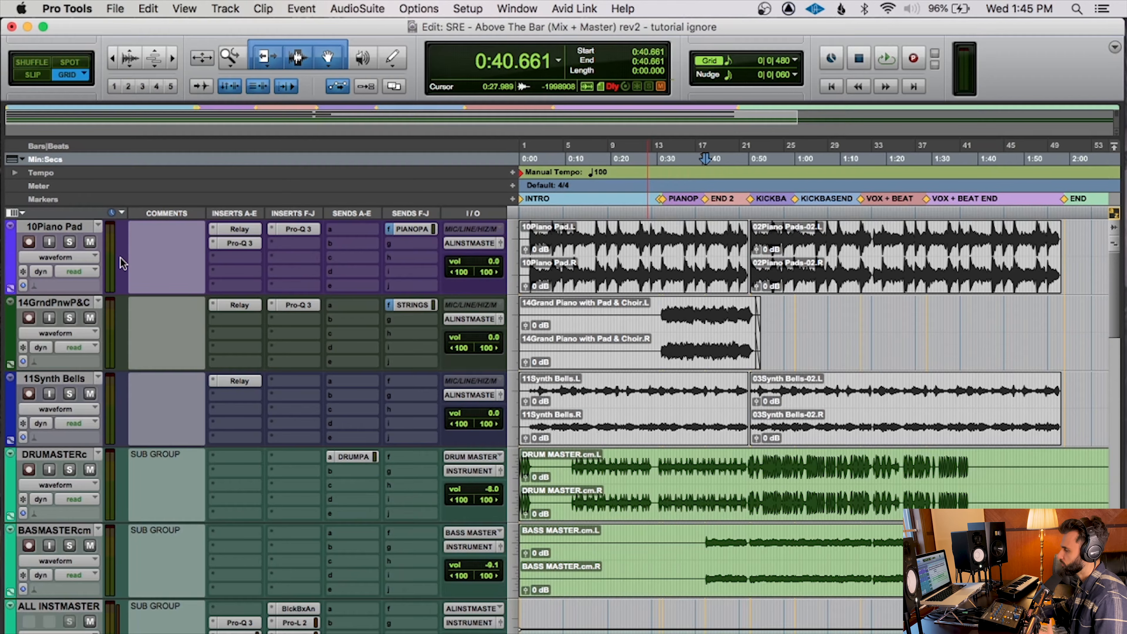
# Solo the 10Piano Pad track and audition it from 0:30.600
pyautogui.click(69, 242)
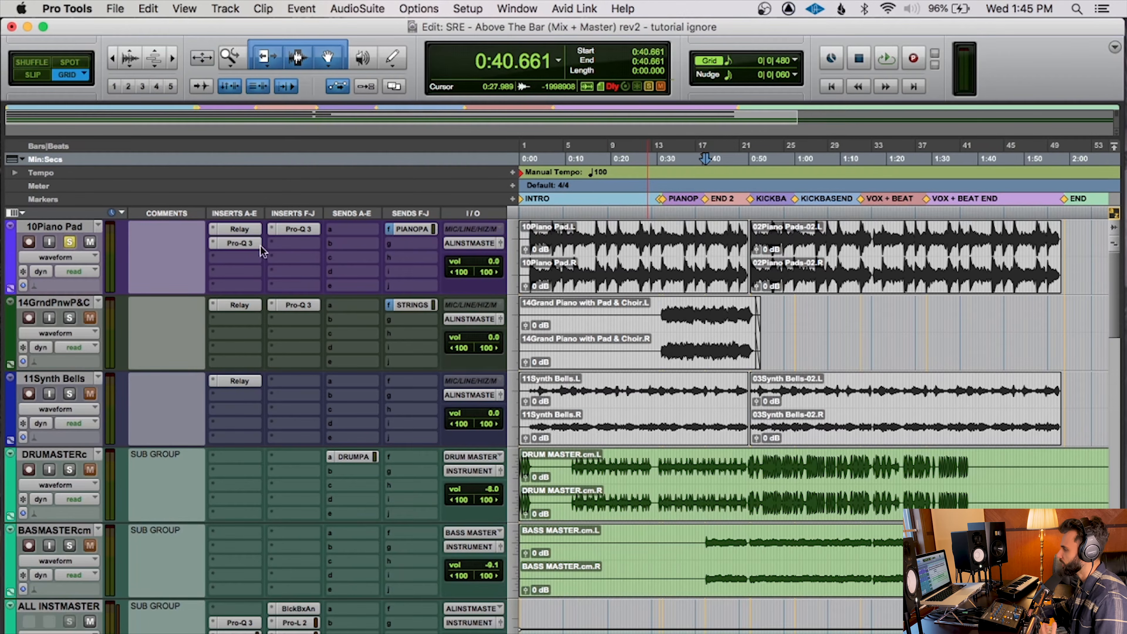
pyautogui.click(650, 226)
pyautogui.press('space')
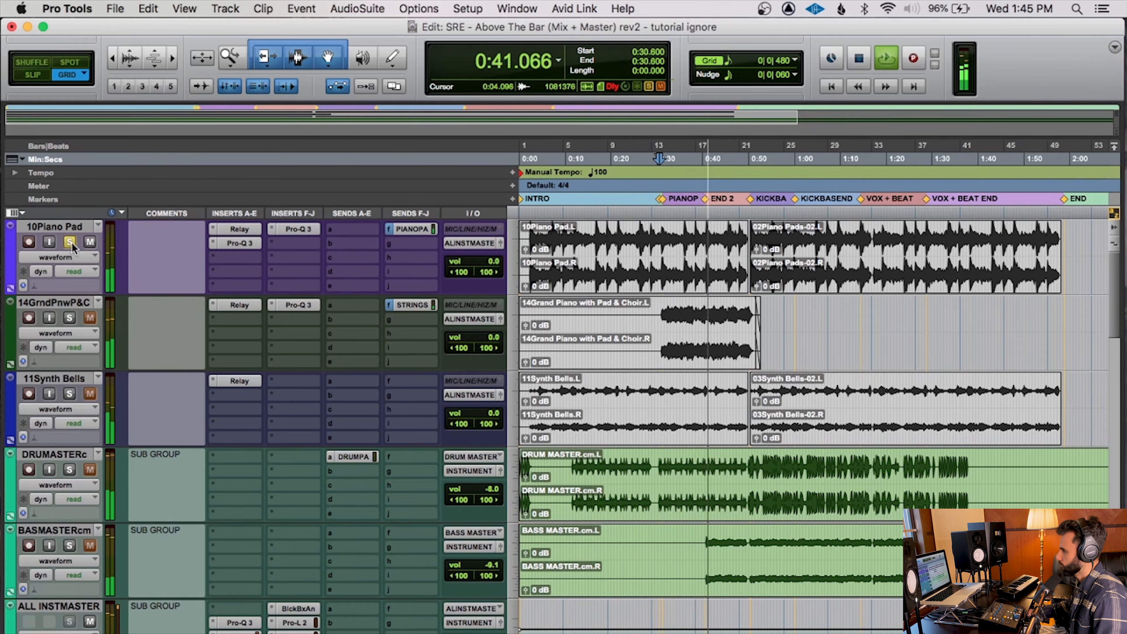
pyautogui.press('space')
# Move the solo to the 14GrndPnwP&C track, audition it from 0:30.600, and unsolo it
pyautogui.click(69, 318)
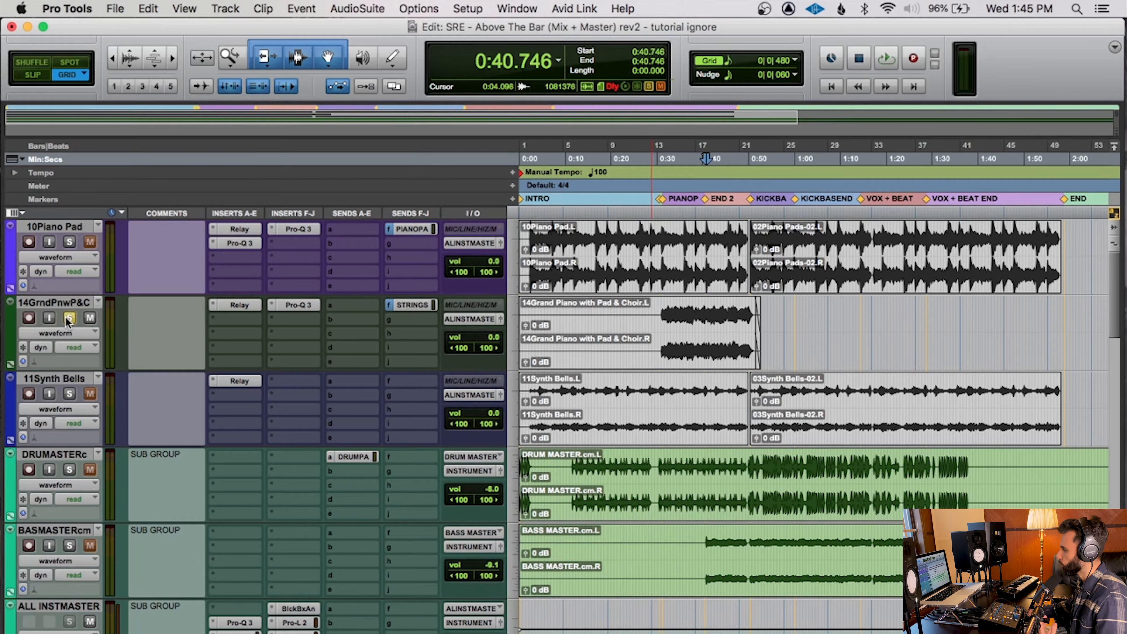
pyautogui.press('space')
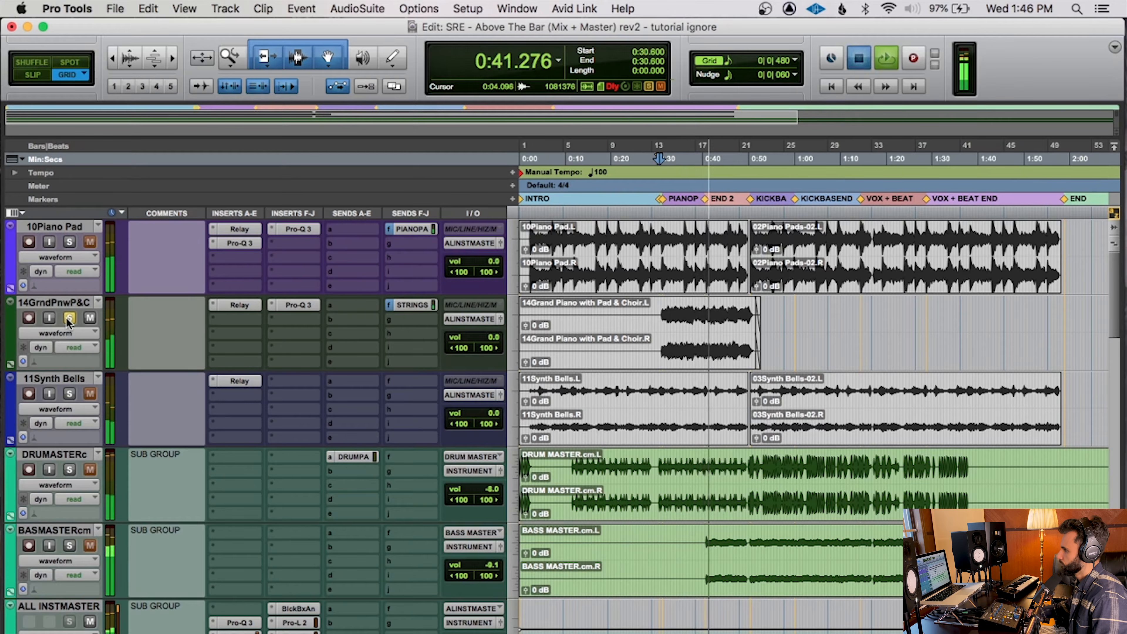
pyautogui.press('space')
pyautogui.click(68, 318)
# Solo the 11Synth Bells track, recall memory location 2, audition the track from 0:30.600, and unsolo it
pyautogui.click(69, 394)
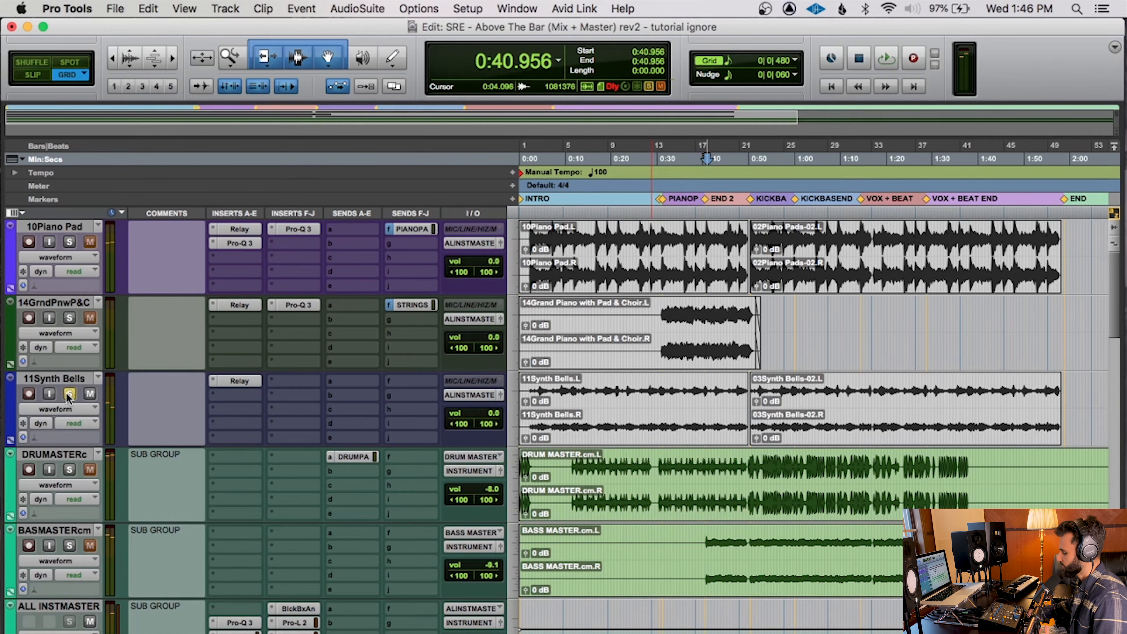
pyautogui.press('.')
pyautogui.press('2')
pyautogui.press('.')
pyautogui.press('space')
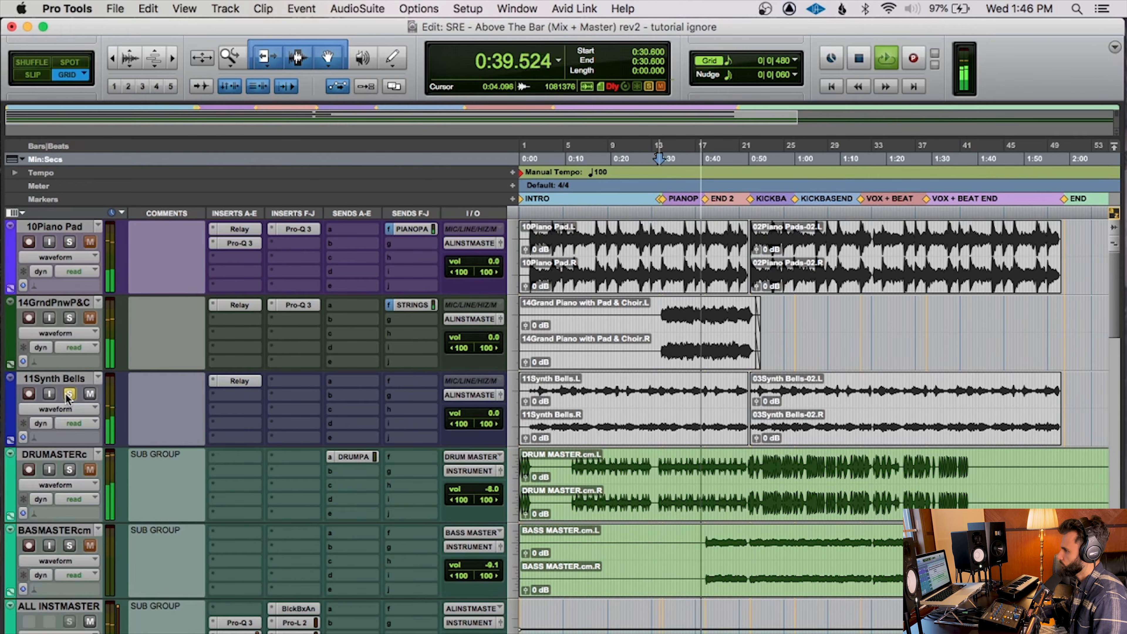
pyautogui.press('space')
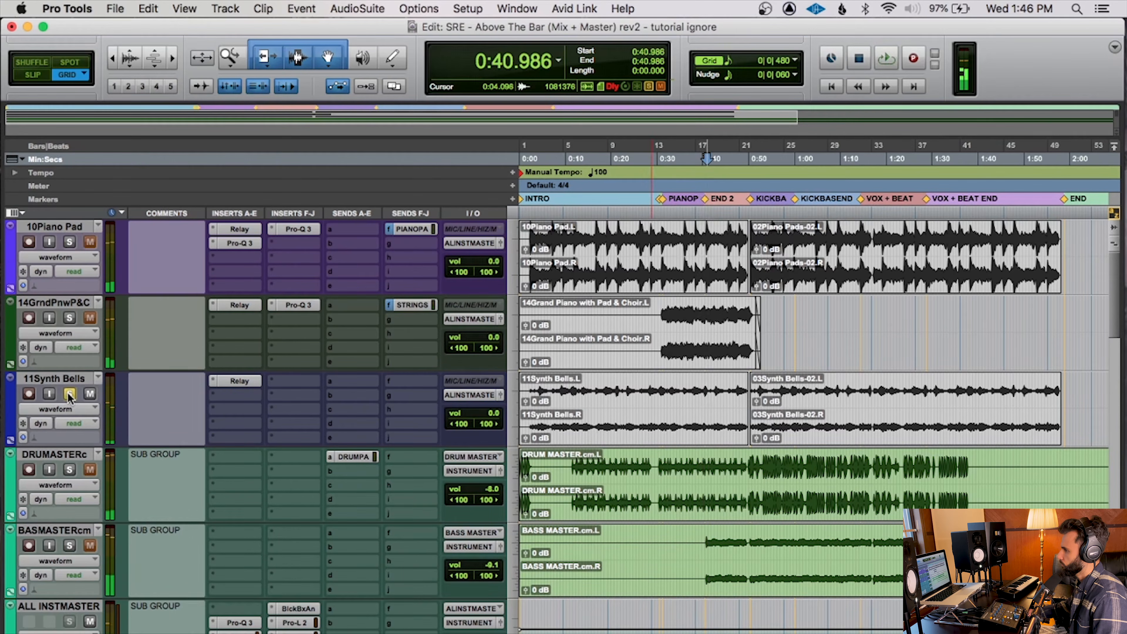
pyautogui.click(70, 393)
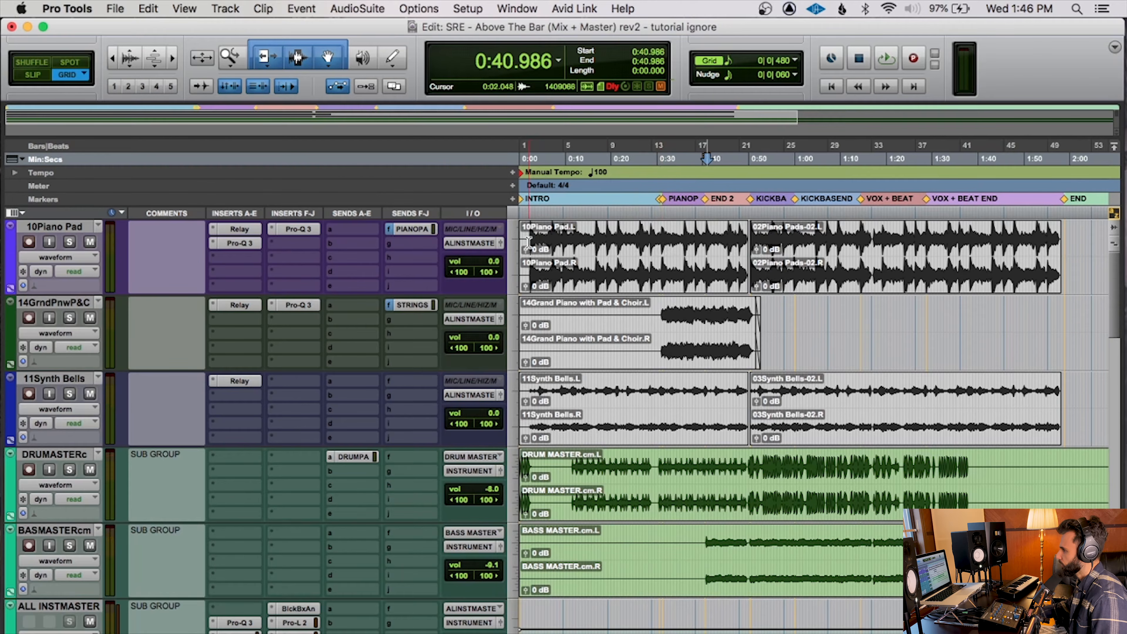
# Highlight the three instrument tracks over their whole length, from 0:31.500 to 0:52.200, and from the start to 0:30.900
pyautogui.moveTo(529, 243); pyautogui.dragTo(851, 355)
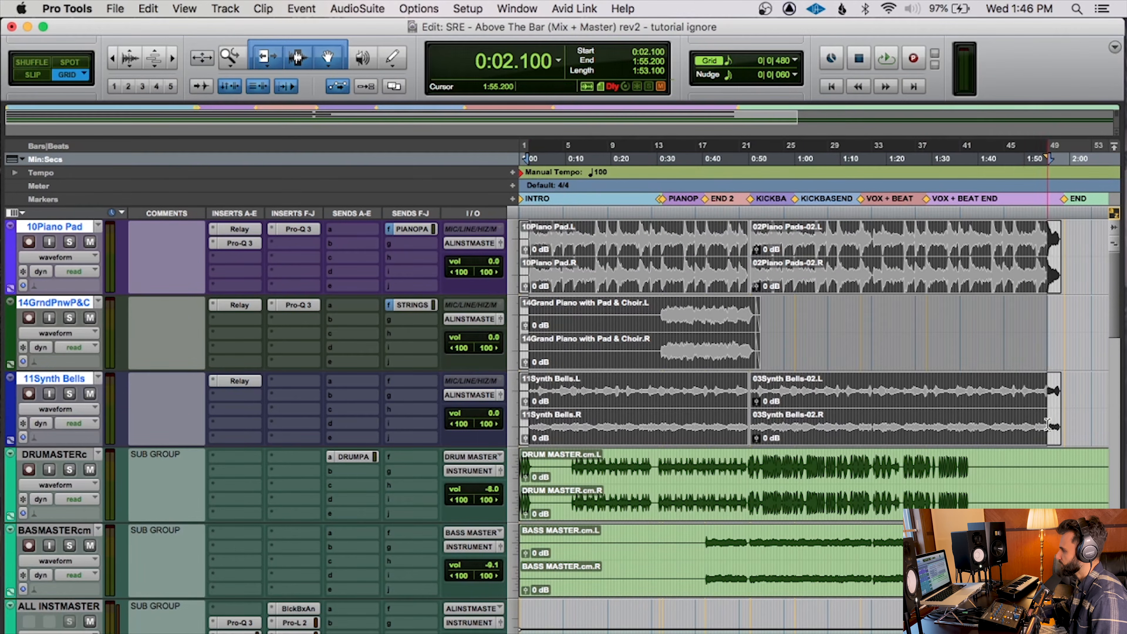
pyautogui.click(664, 242)
pyautogui.moveTo(664, 242); pyautogui.dragTo(757, 400)
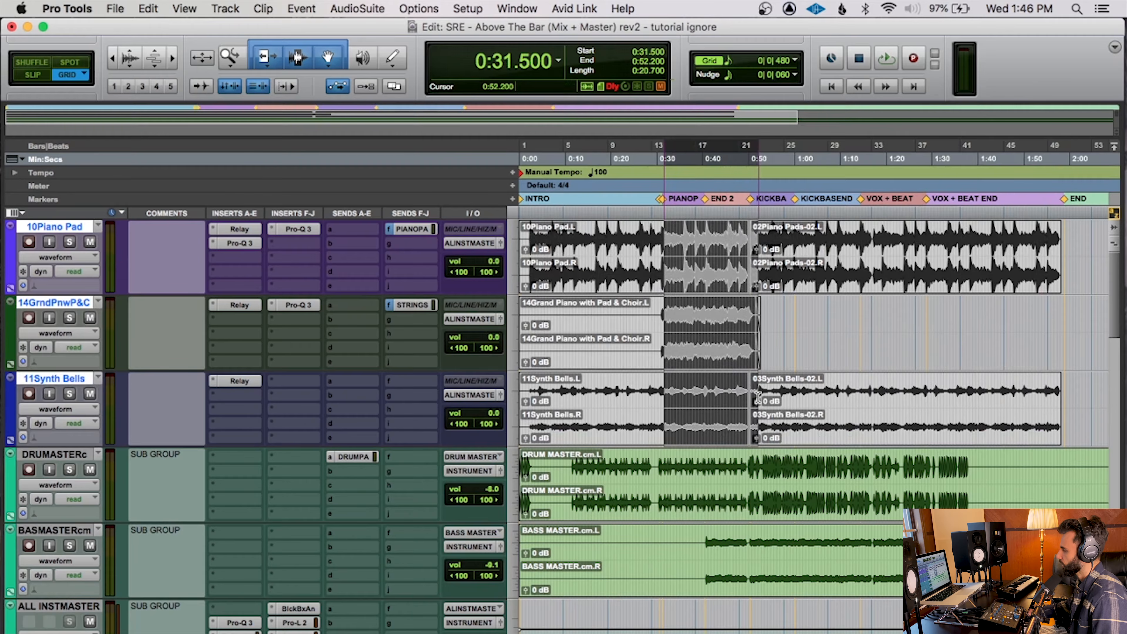
pyautogui.press('n')
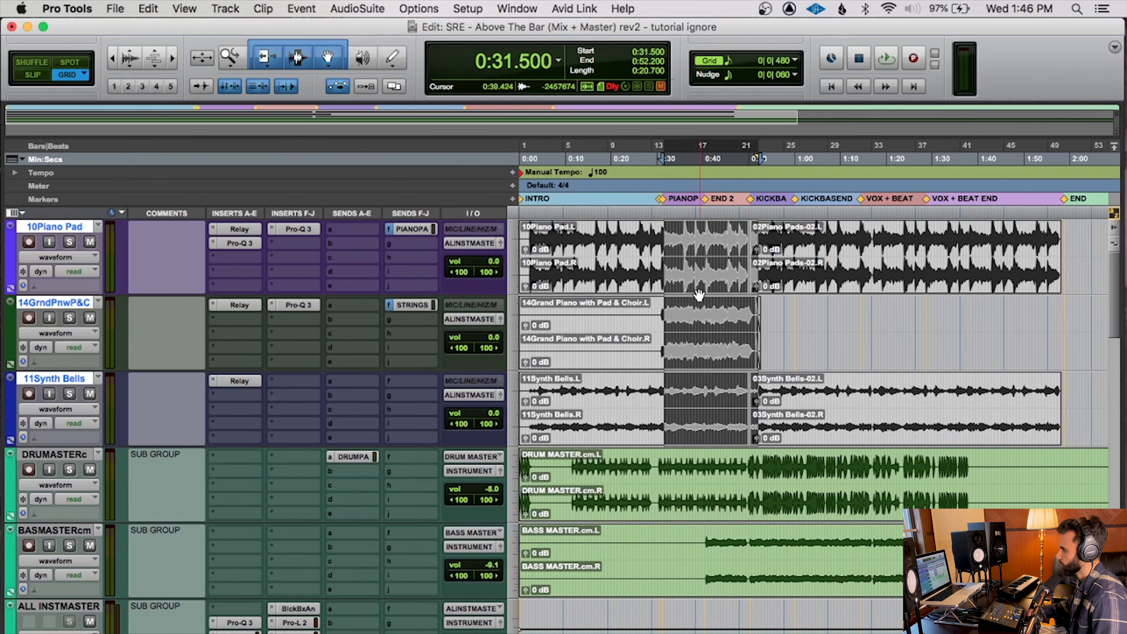
pyautogui.click(661, 252)
pyautogui.moveTo(661, 251); pyautogui.dragTo(518, 406)
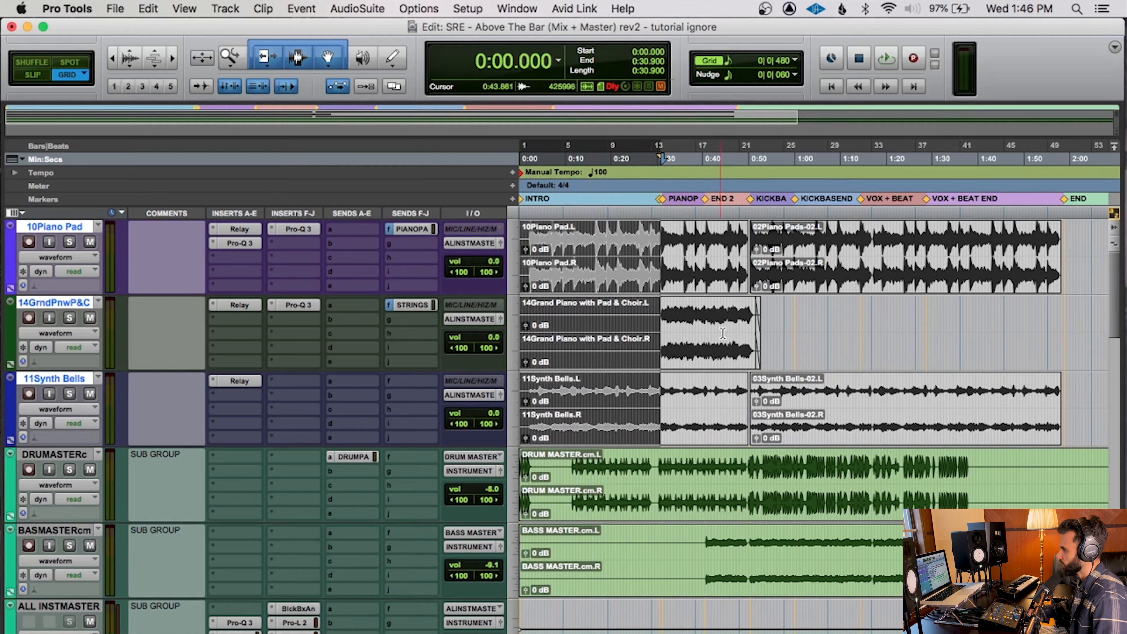
# Highlight 14GrndPnwP&C from 0:30.300 to 0:52.800 and 11Synth Bells from 0:29.700 to 0:50.100
pyautogui.click(857, 333)
pyautogui.moveTo(656, 315); pyautogui.dragTo(759, 315)
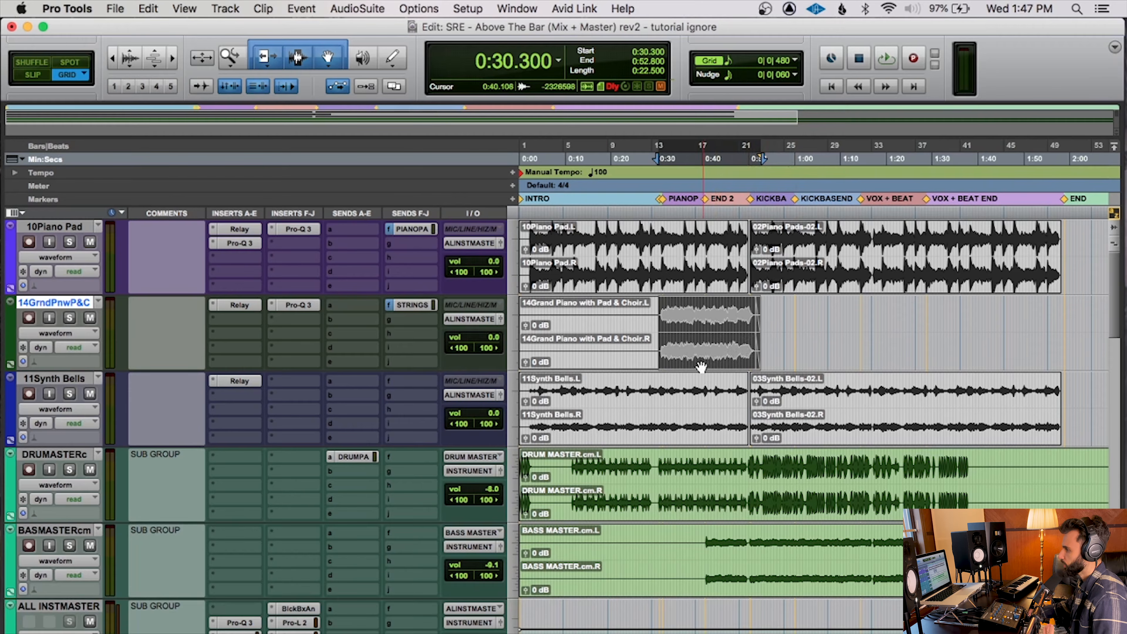
pyautogui.click(659, 391)
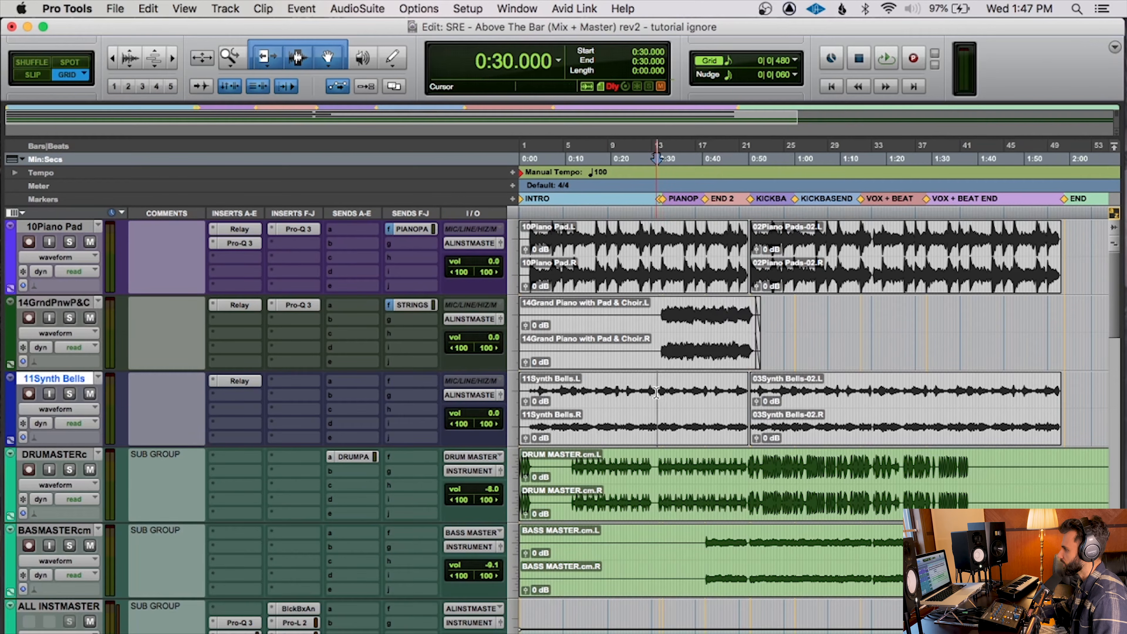
pyautogui.moveTo(656, 393); pyautogui.dragTo(748, 393)
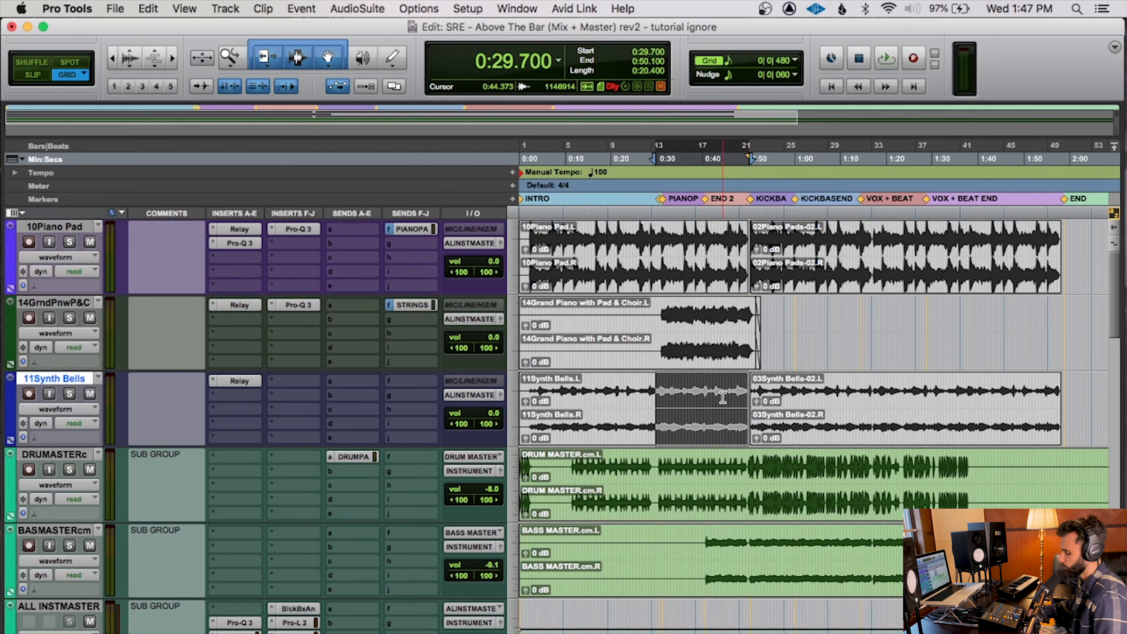
# Try splitting the 11Synth Bells clip at 0:28.800 and copying the part after the split, and undo the split
pyautogui.click(652, 394)
pyautogui.press('b')
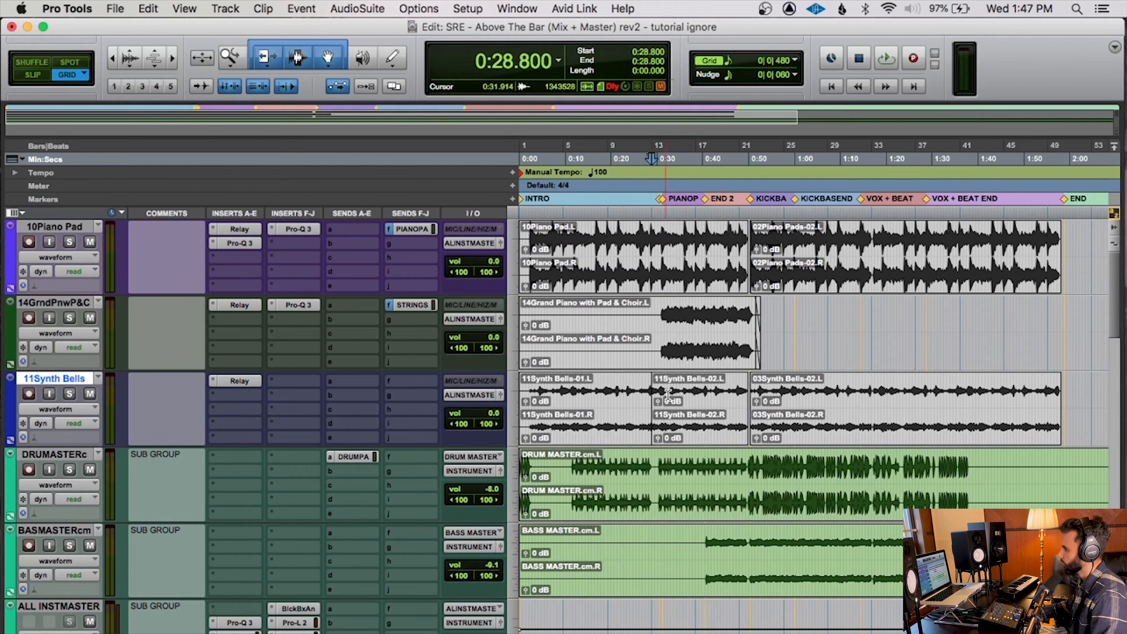
pyautogui.click(694, 430)
pyautogui.press('super+c')
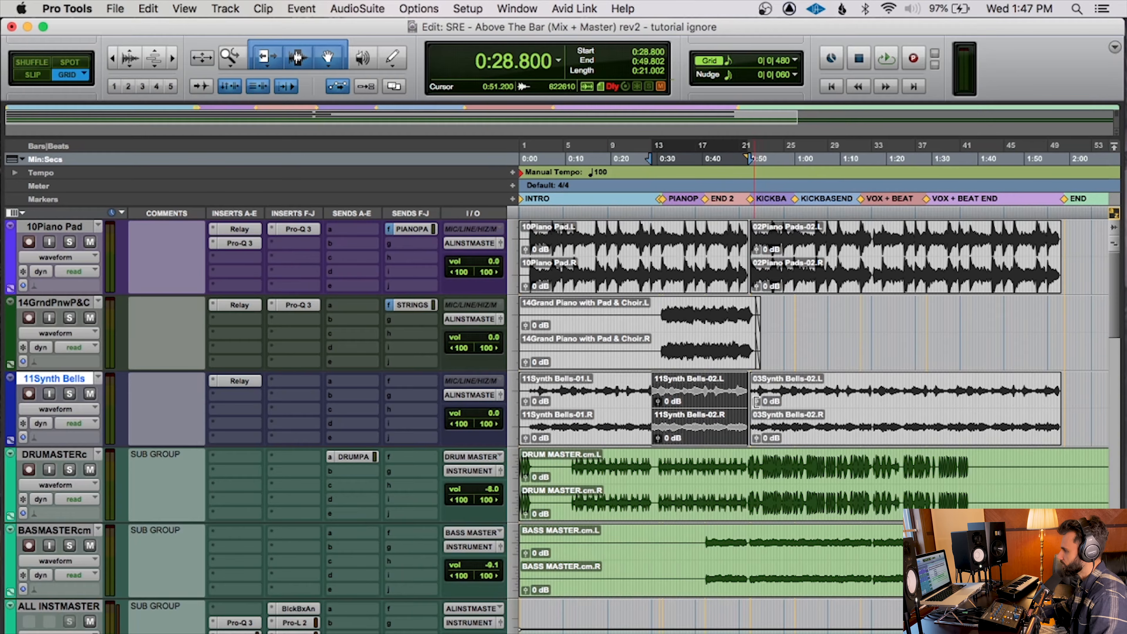
pyautogui.press('super+z')
pyautogui.click(798, 322)
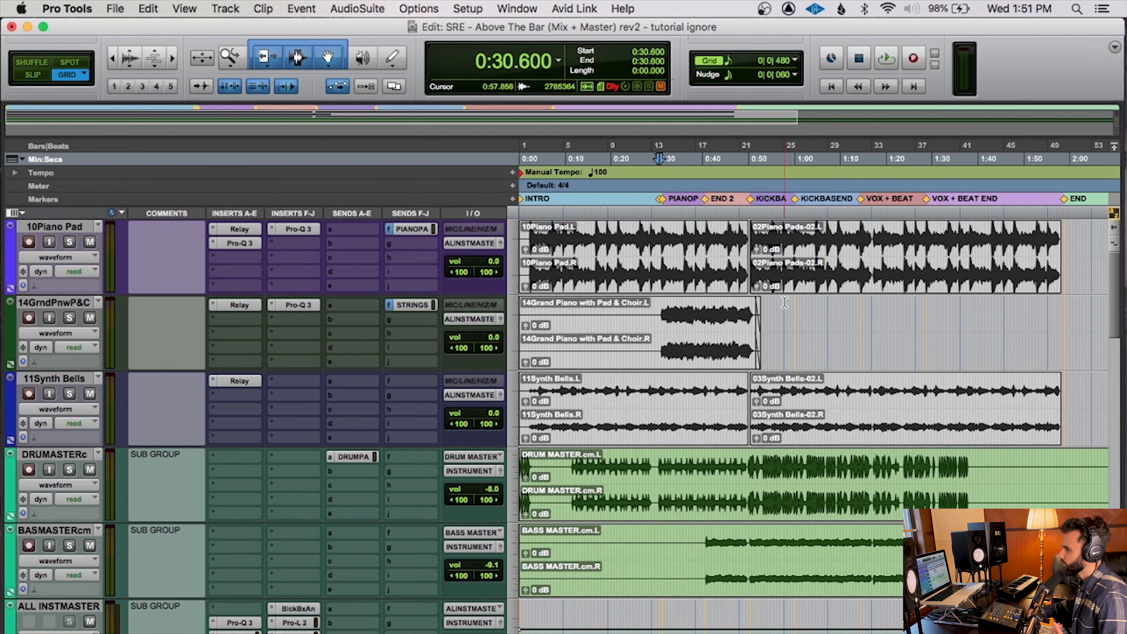
# Select the 10Piano Pad, 14GrndPnwP&C and 11Synth Bells tracks in turn, ending on 10Piano Pad
pyautogui.click(55, 227)
pyautogui.click(70, 301)
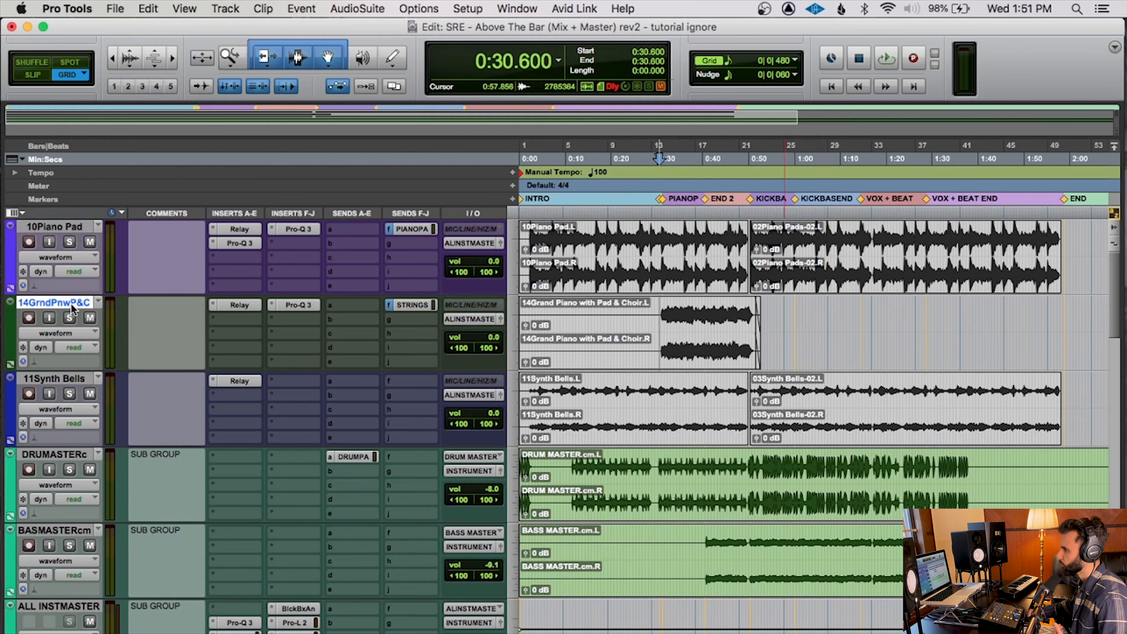
pyautogui.click(80, 379)
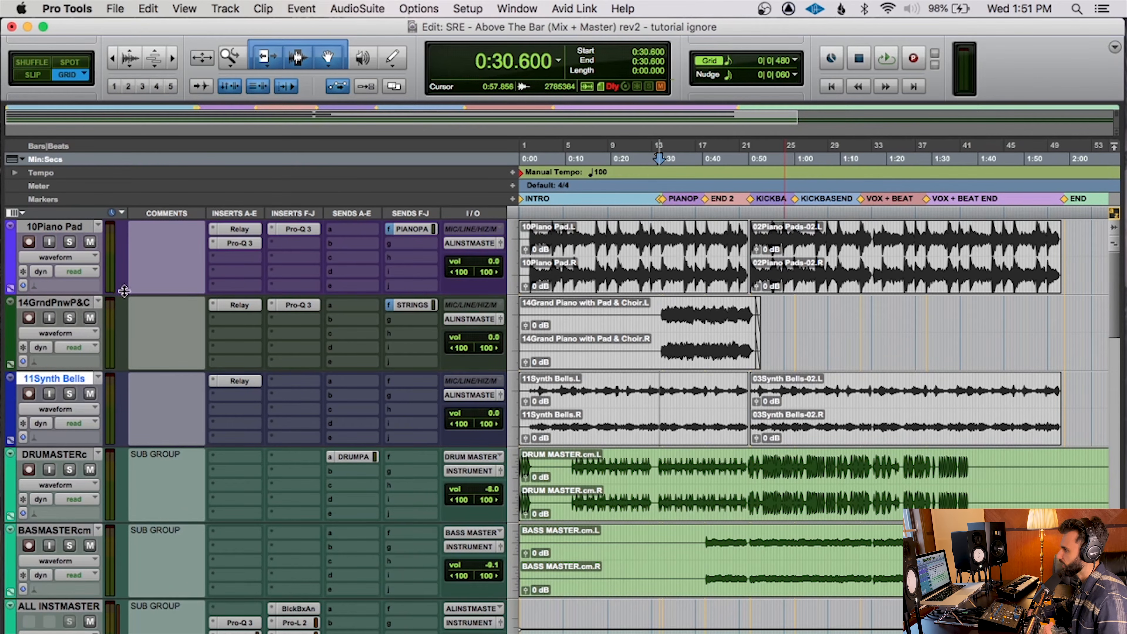
pyautogui.click(68, 305)
pyautogui.click(68, 226)
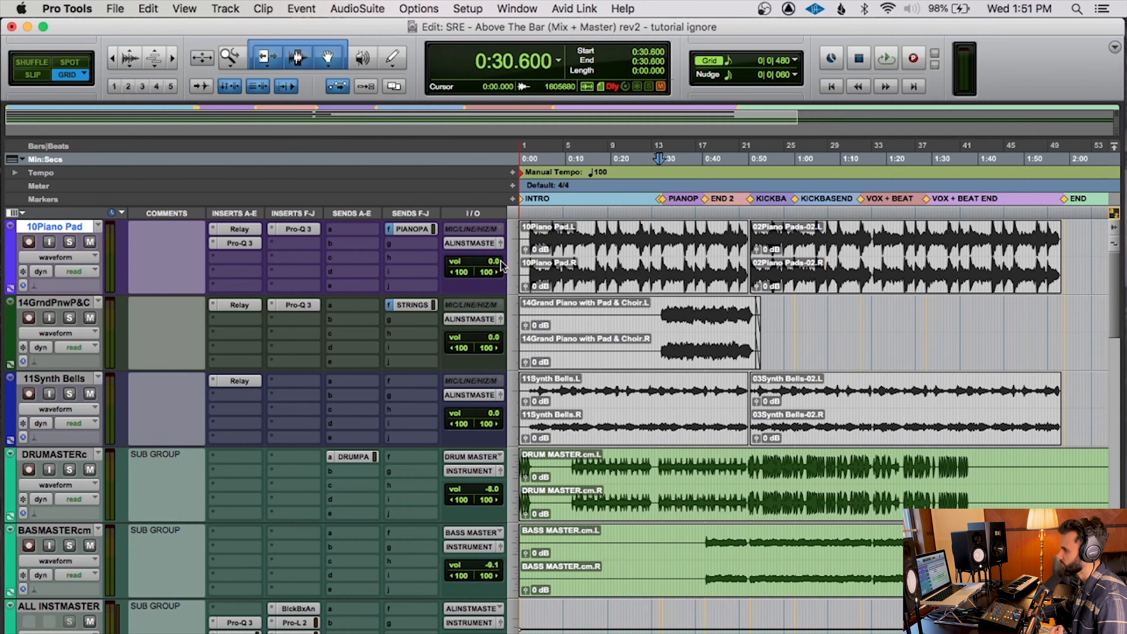
# Try the 10Piano Pad volume fader at -∞ and -4.6, and reset it to 0.0
pyautogui.moveTo(501, 261); pyautogui.dragTo(501, 322)
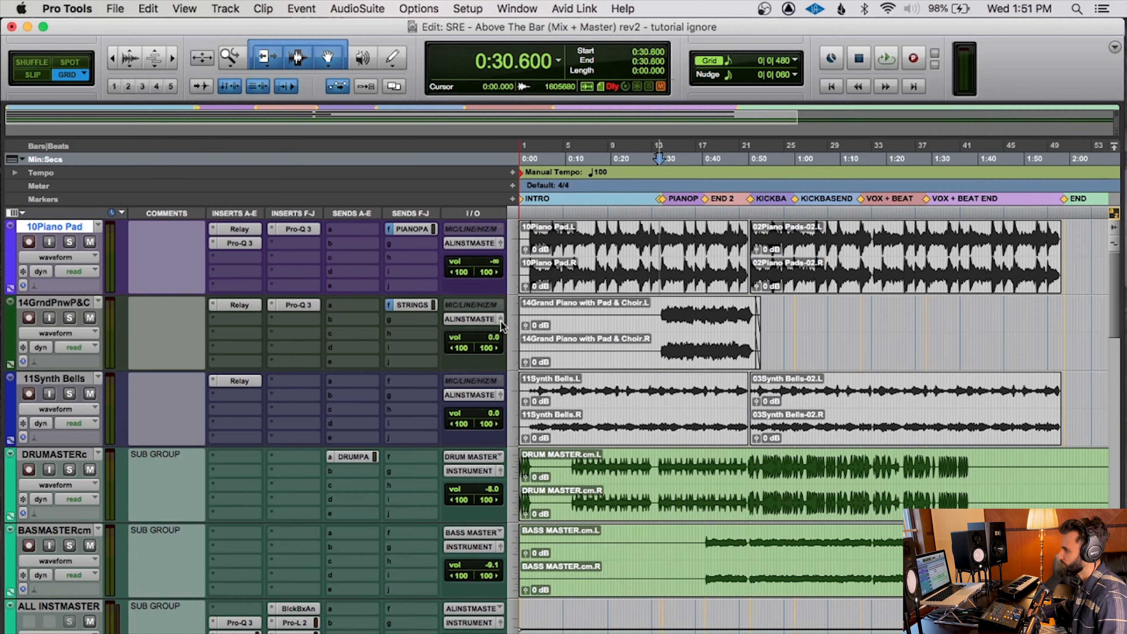
pyautogui.moveTo(492, 261); pyautogui.dragTo(494, 228)
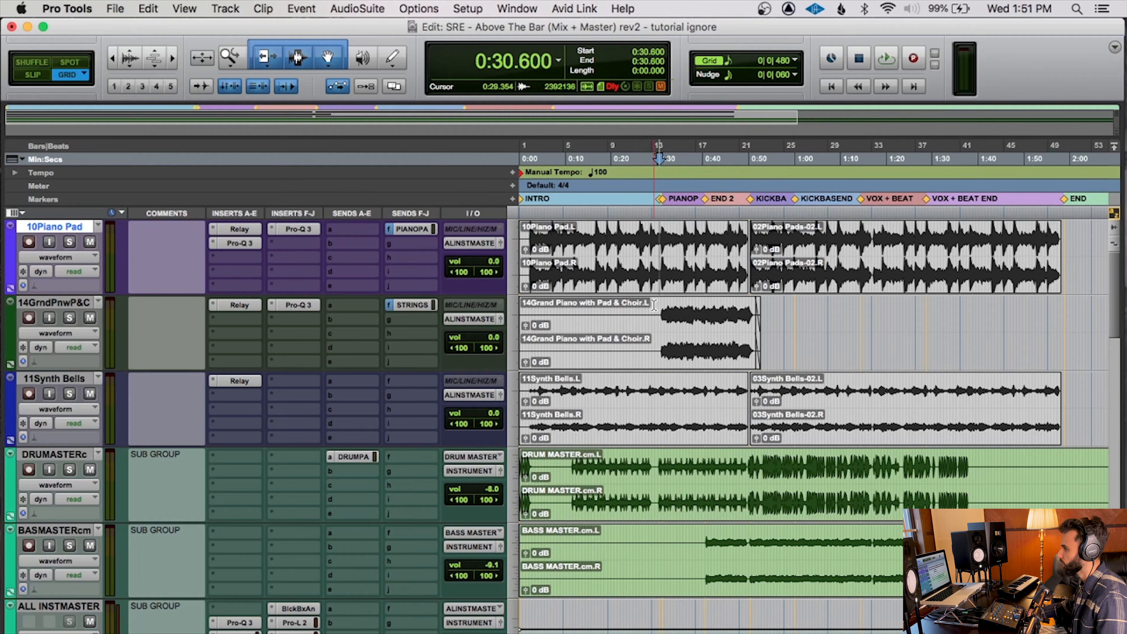
pyautogui.moveTo(482, 263)
pyautogui.mouseDown()
pyautogui.moveTo(488, 305)
pyautogui.moveTo(489, 266)
pyautogui.mouseUp()
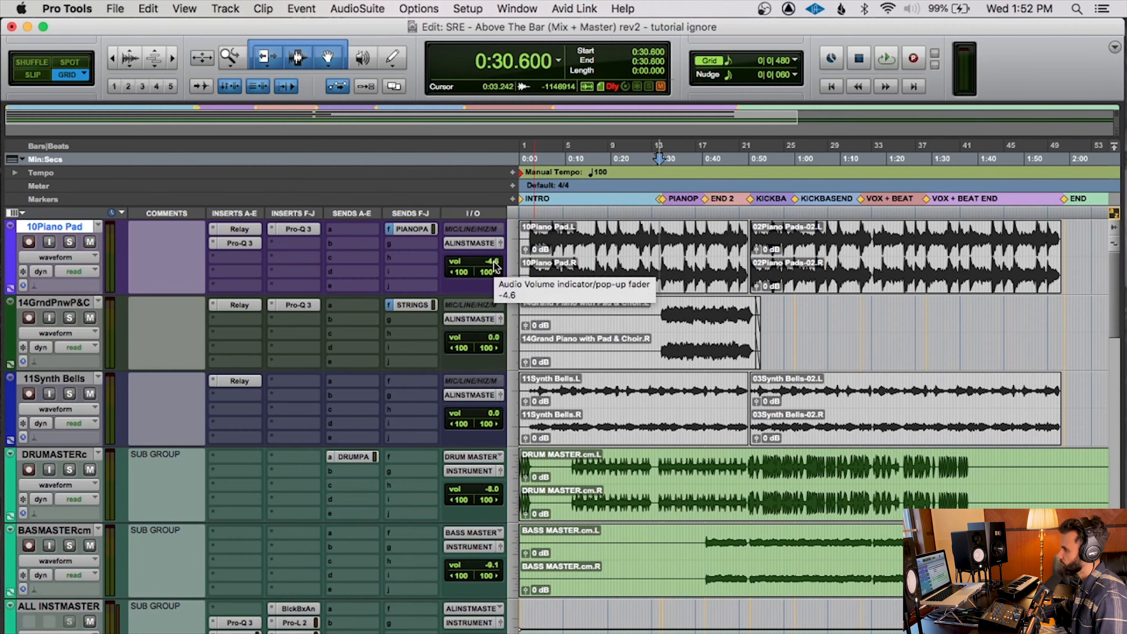
pyautogui.keyDown('alt'); pyautogui.click(495, 266); pyautogui.keyUp('alt')
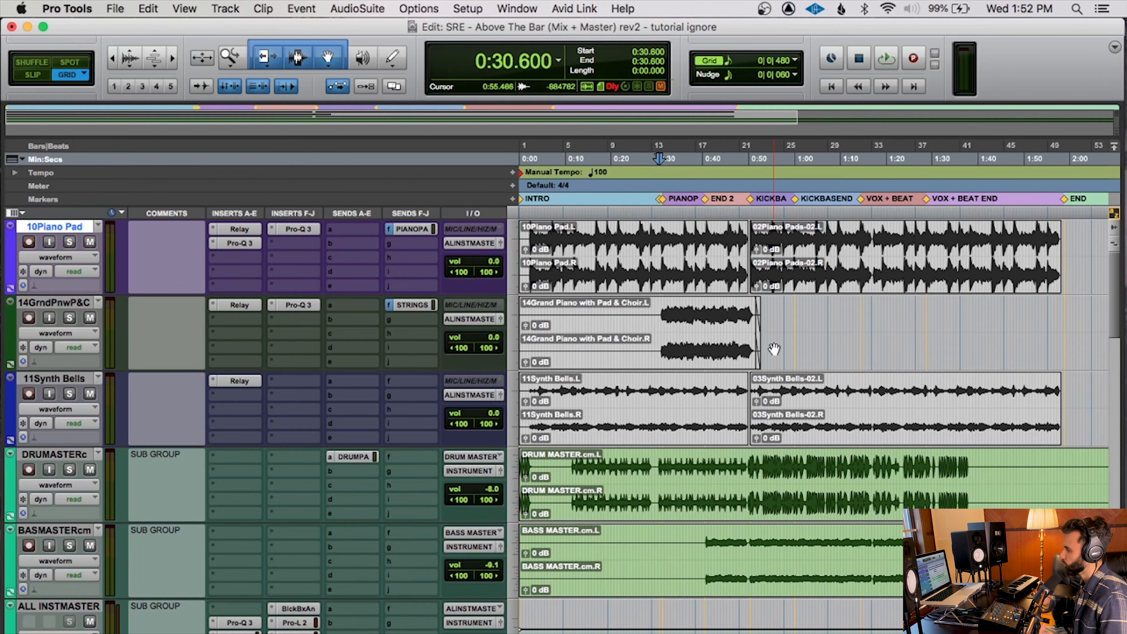
# Restore the playback position to 0:30.600 and mute the 14GrndPnwP&C and 11Synth Bells tracks
pyautogui.click(969, 333)
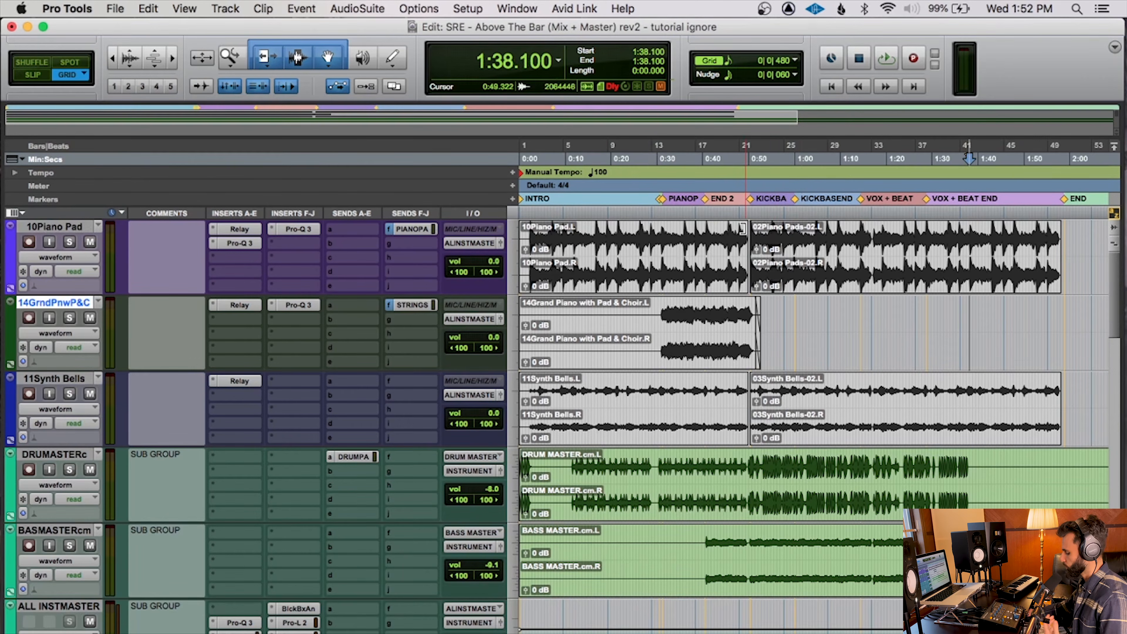
pyautogui.press('super+z')
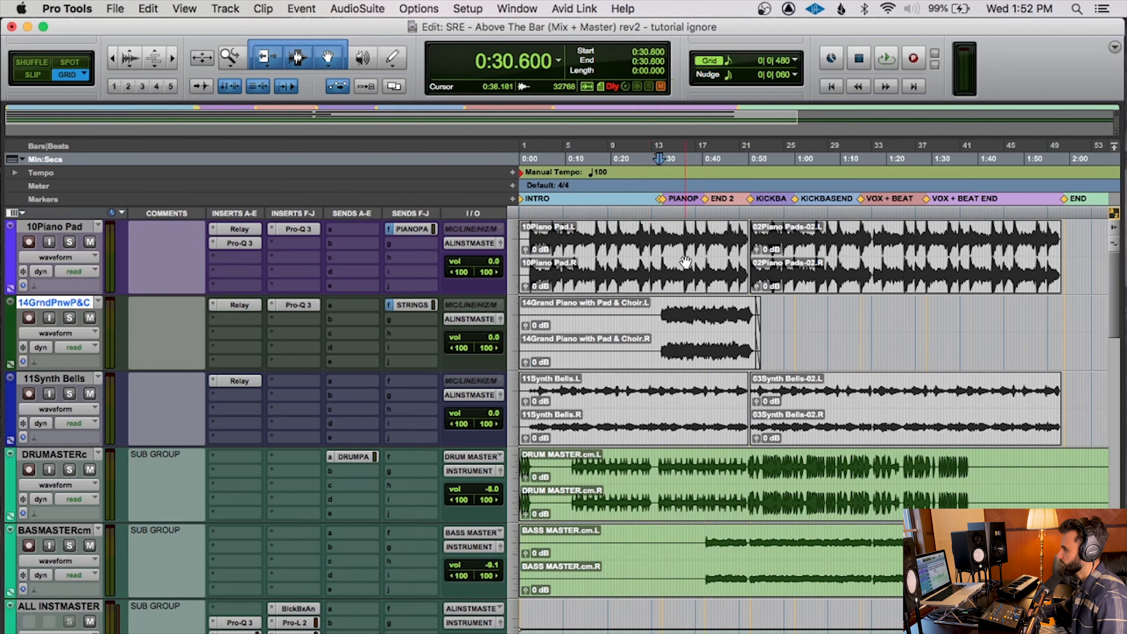
pyautogui.click(90, 318)
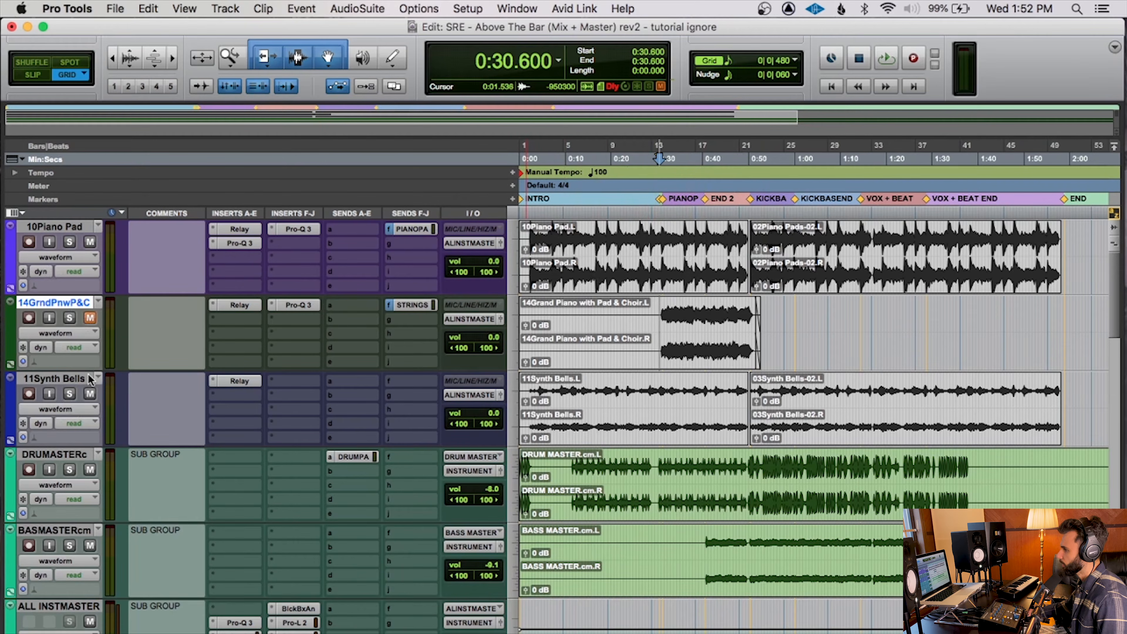
pyautogui.click(89, 394)
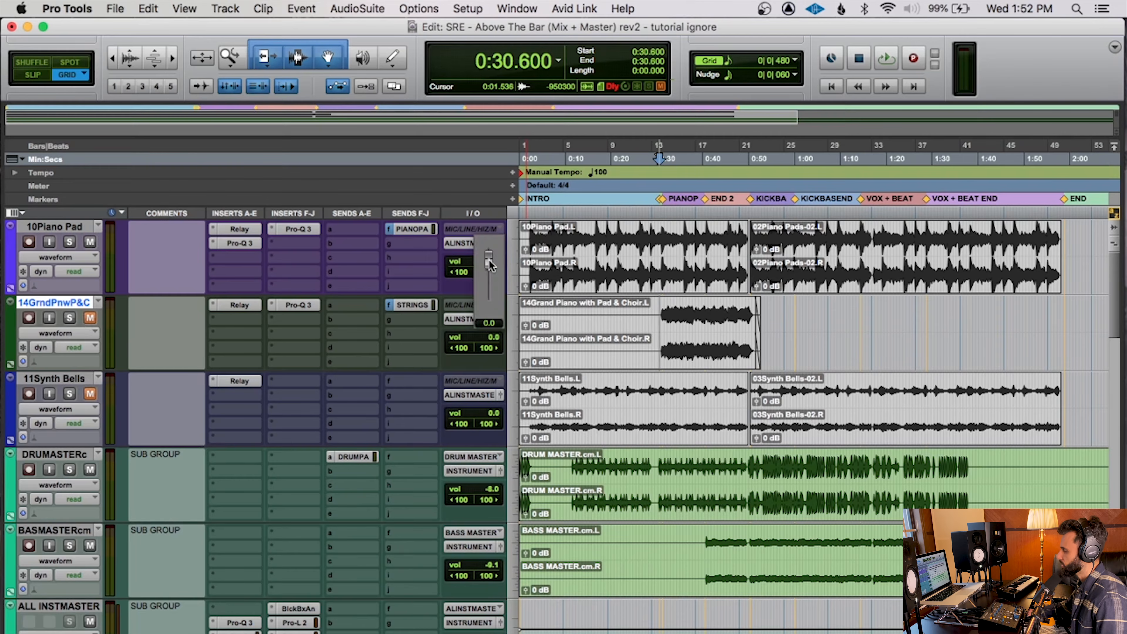
# Play from 0:30.600 and lower the 10Piano Pad volume to -4.0 while listening
pyautogui.press('space')
pyautogui.moveTo(494, 265)
pyautogui.mouseDown()
pyautogui.moveTo(490, 309)
pyautogui.moveTo(496, 257)
pyautogui.mouseUp()
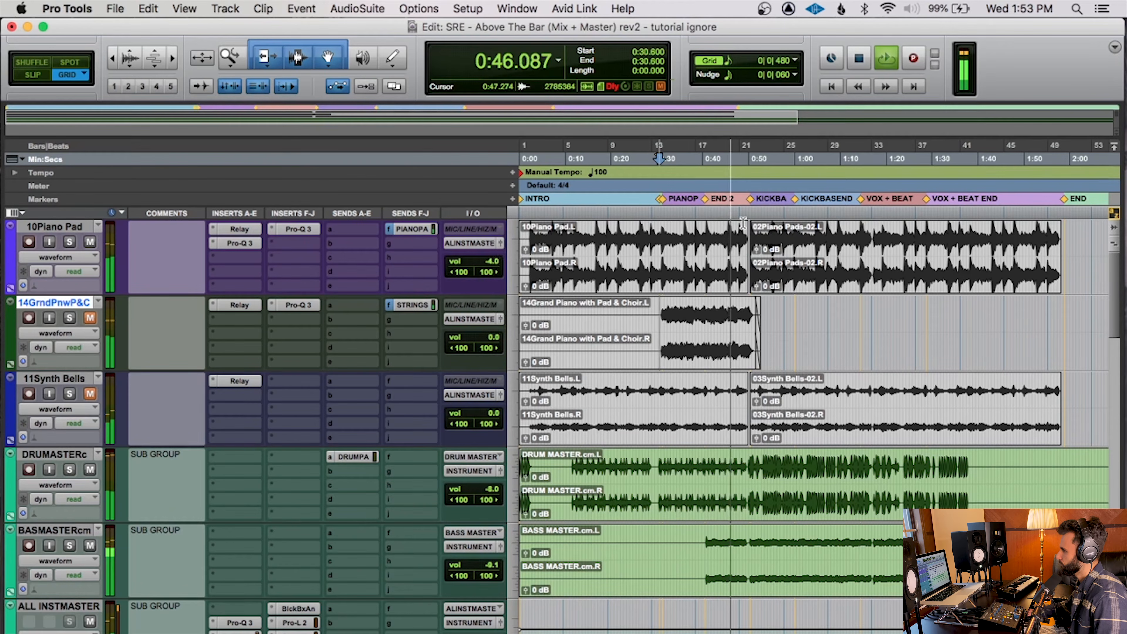
pyautogui.press('space')
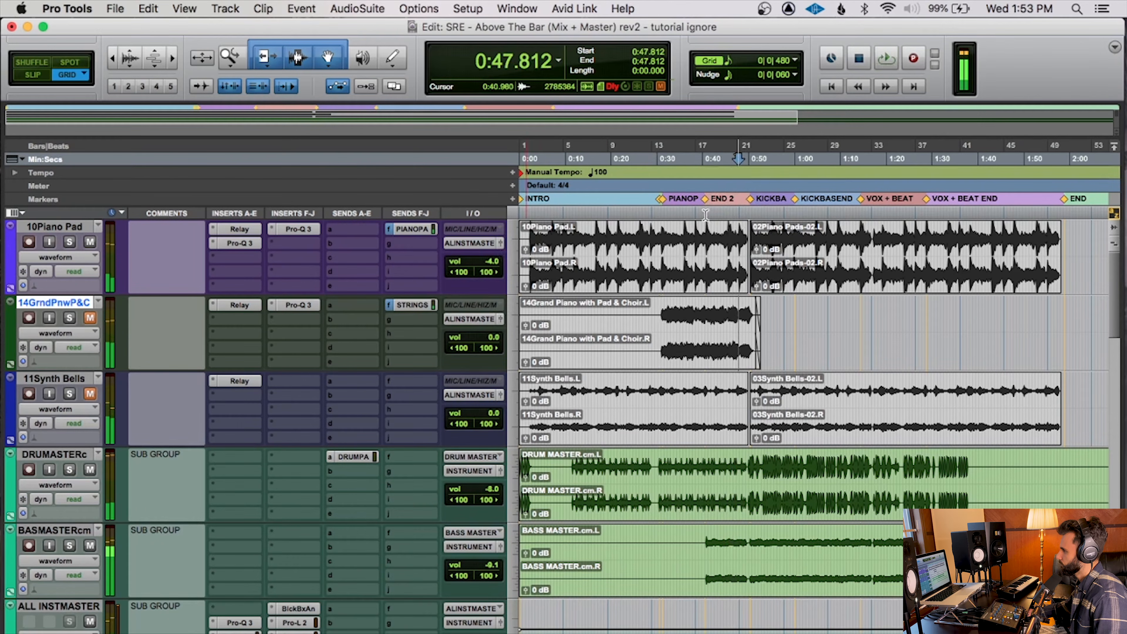
# Mark the 10Piano Pad ranges 0:39.600–0:50.400, 0:30.600–0:39.300 and 0:39.000–0:49.800 in turn to compare the sections
pyautogui.doubleClick(708, 249)
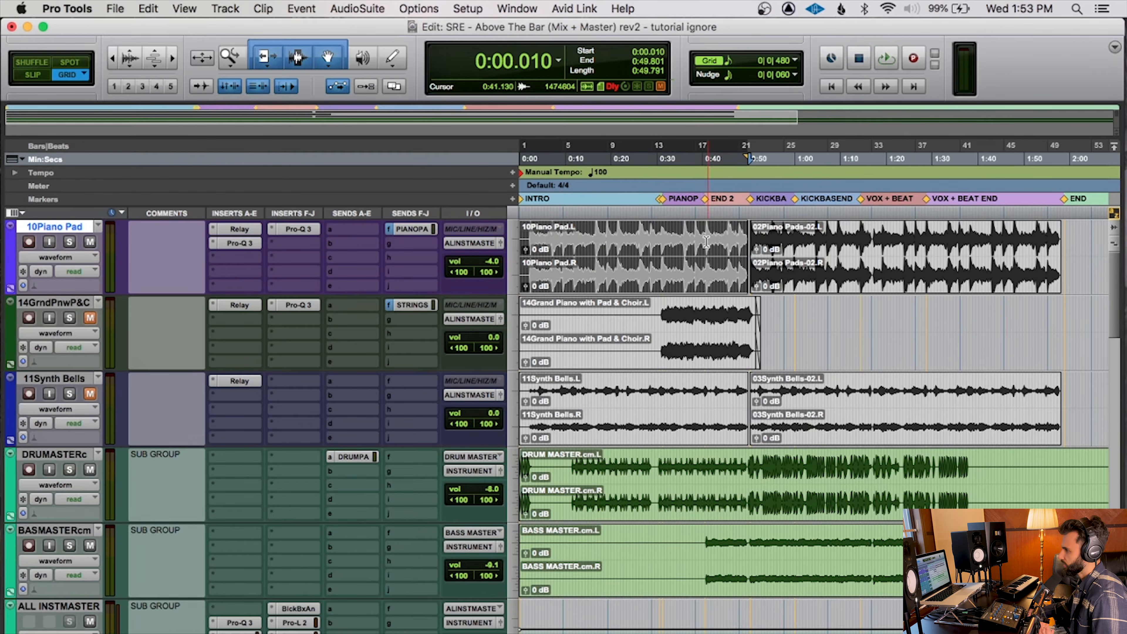
pyautogui.click(707, 242)
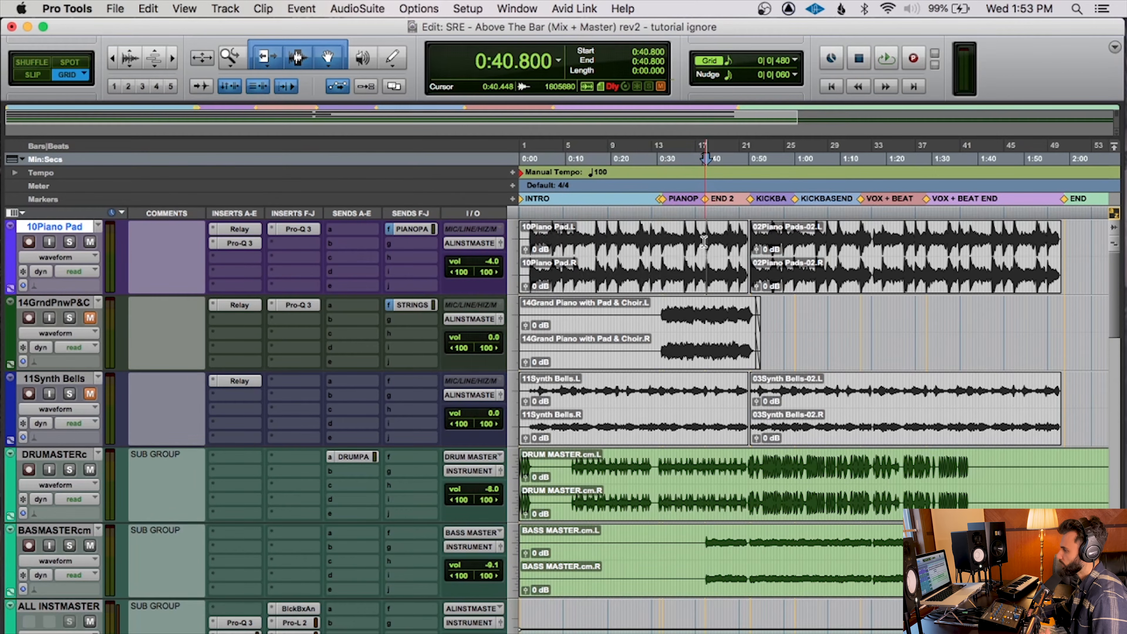
pyautogui.moveTo(701, 264); pyautogui.dragTo(752, 259)
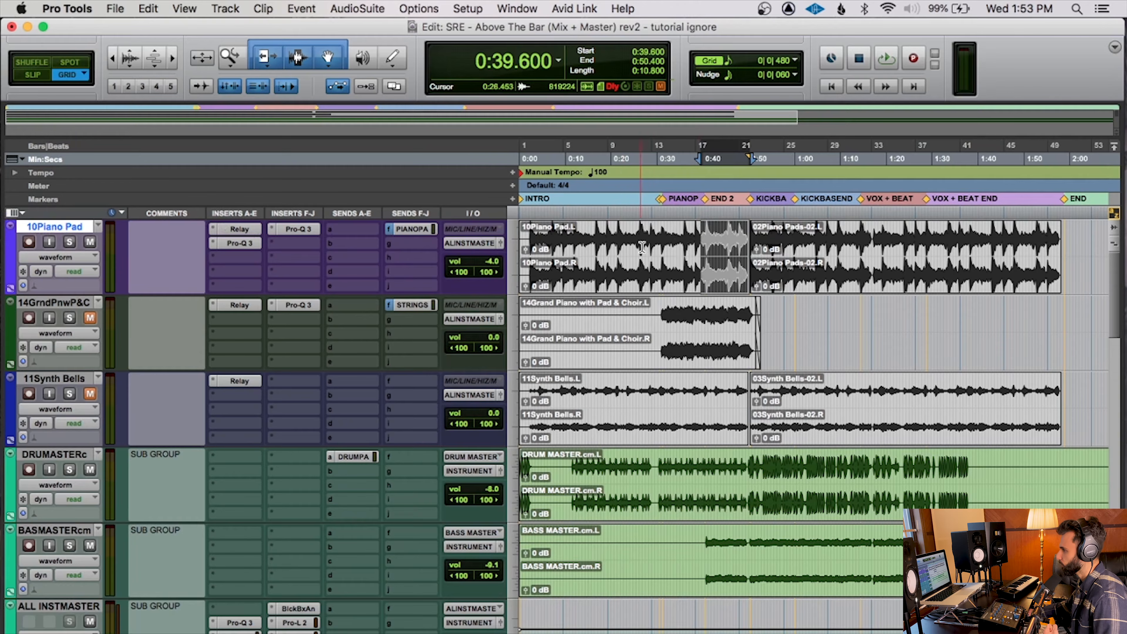
pyautogui.click(699, 245)
pyautogui.moveTo(700, 245); pyautogui.dragTo(660, 246)
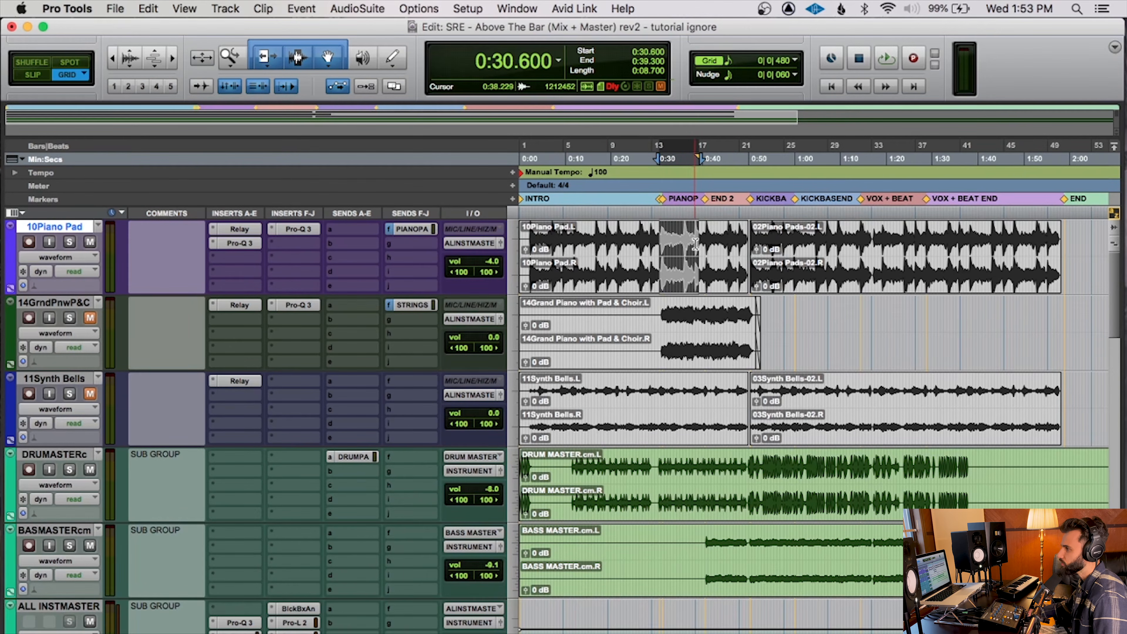
pyautogui.moveTo(698, 247); pyautogui.dragTo(748, 247)
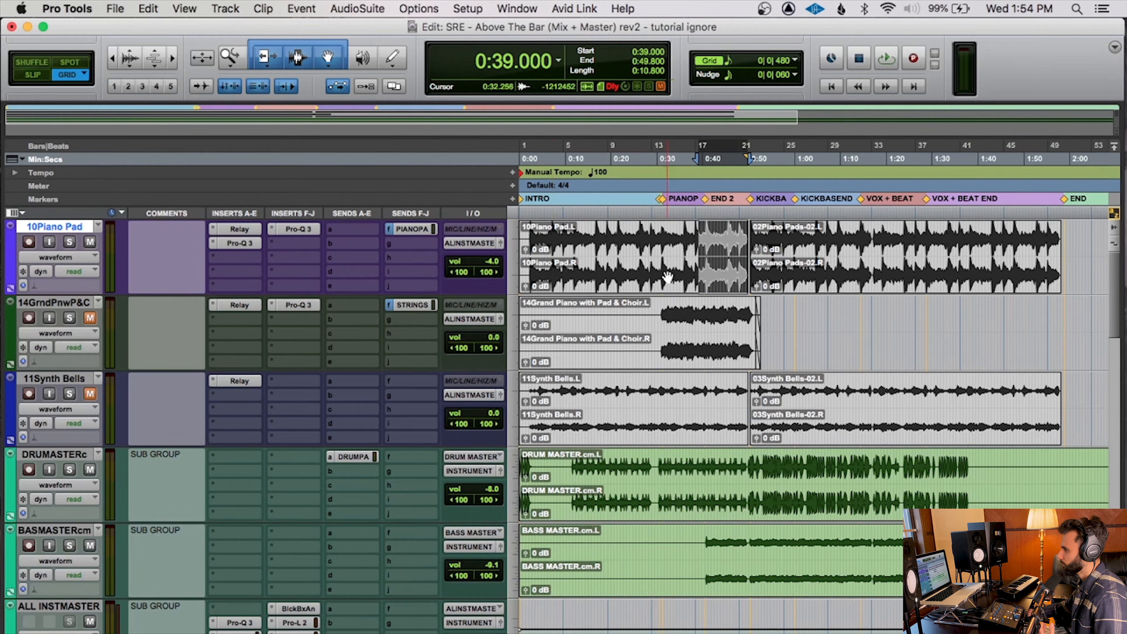
# Select 0:30.300 to 0:53.100 across the 14GrndPnwP&C and 11Synth Bells tracks and unmute both tracks
pyautogui.moveTo(659, 311); pyautogui.dragTo(762, 388)
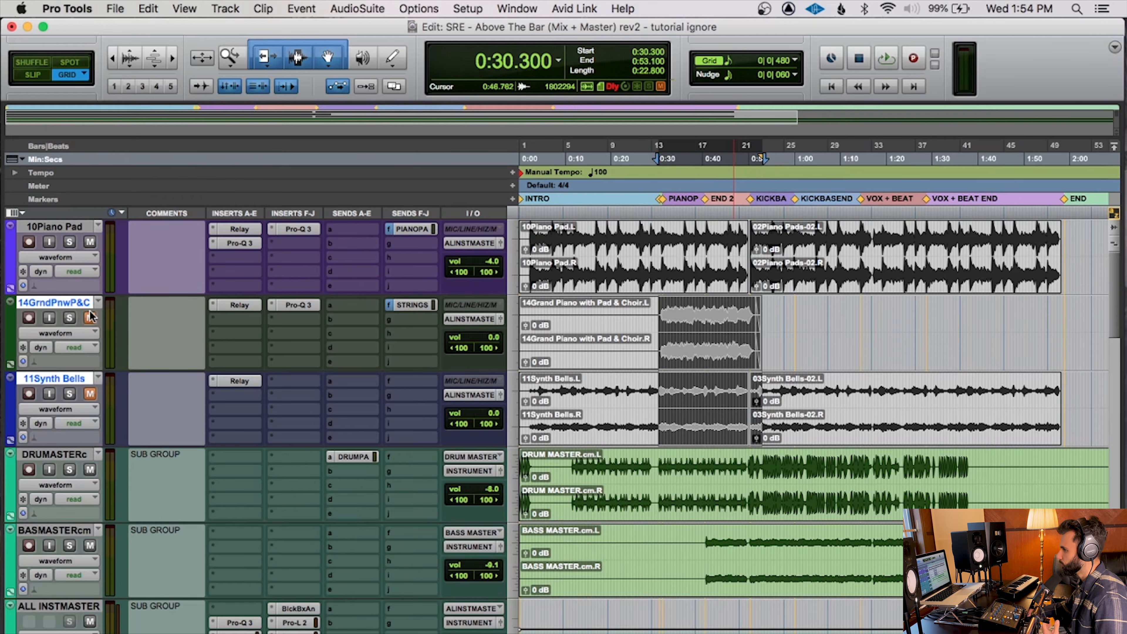
pyautogui.click(90, 394)
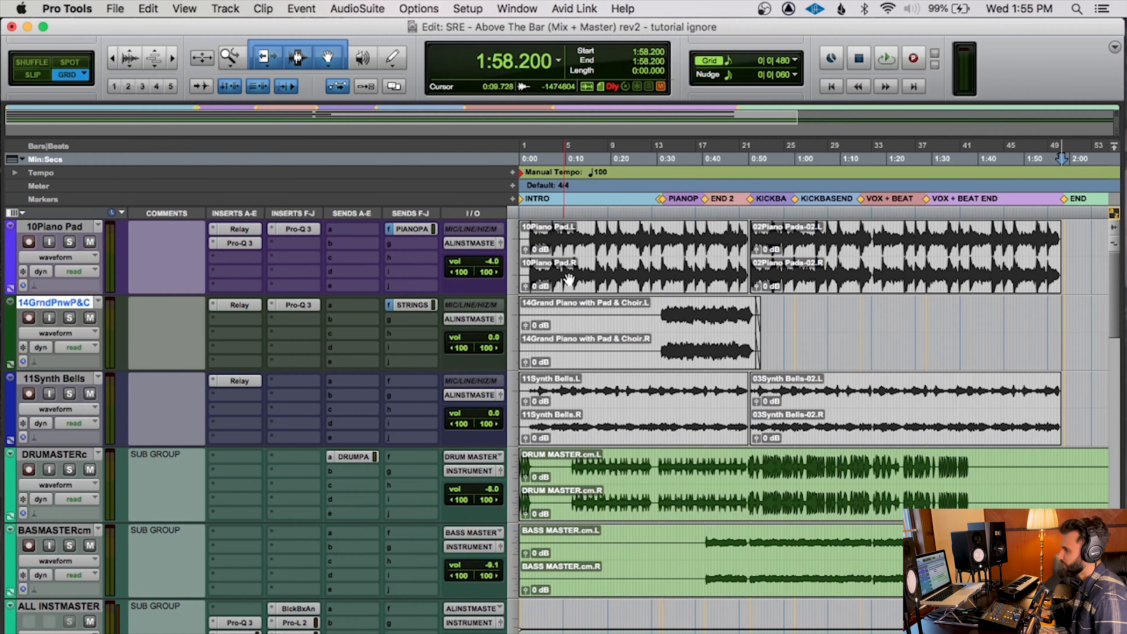
# Open the Pro-Q 3 equalizer from inserts F-J of the 10Piano Pad track and move its window clear of the track inserts
pyautogui.click(79, 229)
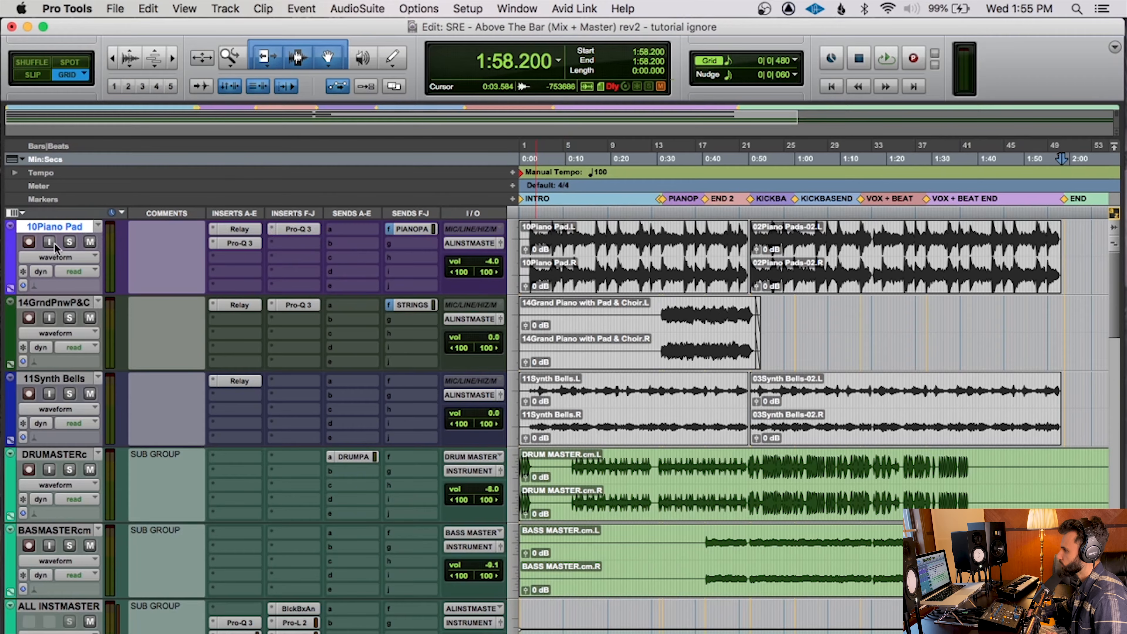
pyautogui.click(282, 230)
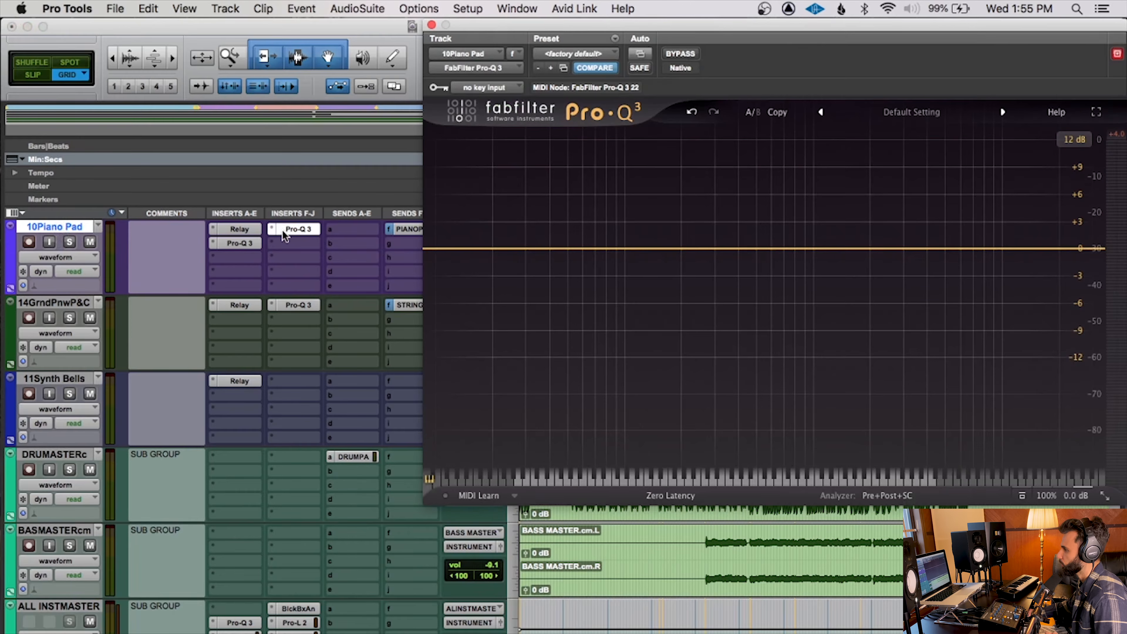
pyautogui.moveTo(692, 39); pyautogui.dragTo(594, 80)
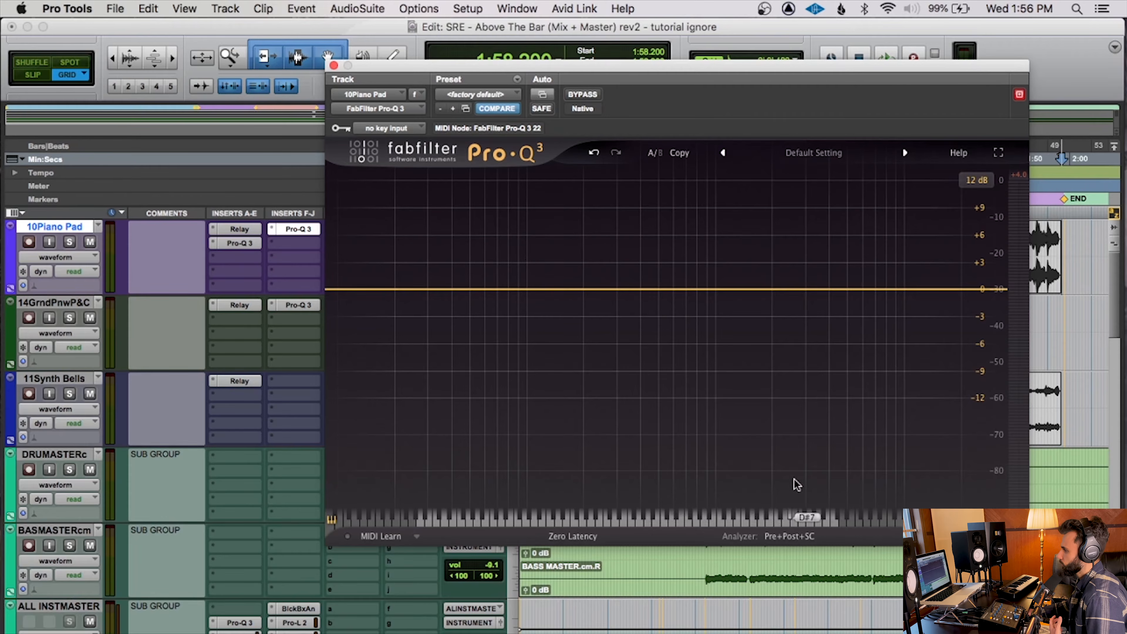
# Set the Pro-Q 3 analyzer's external spectrum to ACAPELLA MASTER, with the Pre and Post spectra shown
pyautogui.click(794, 538)
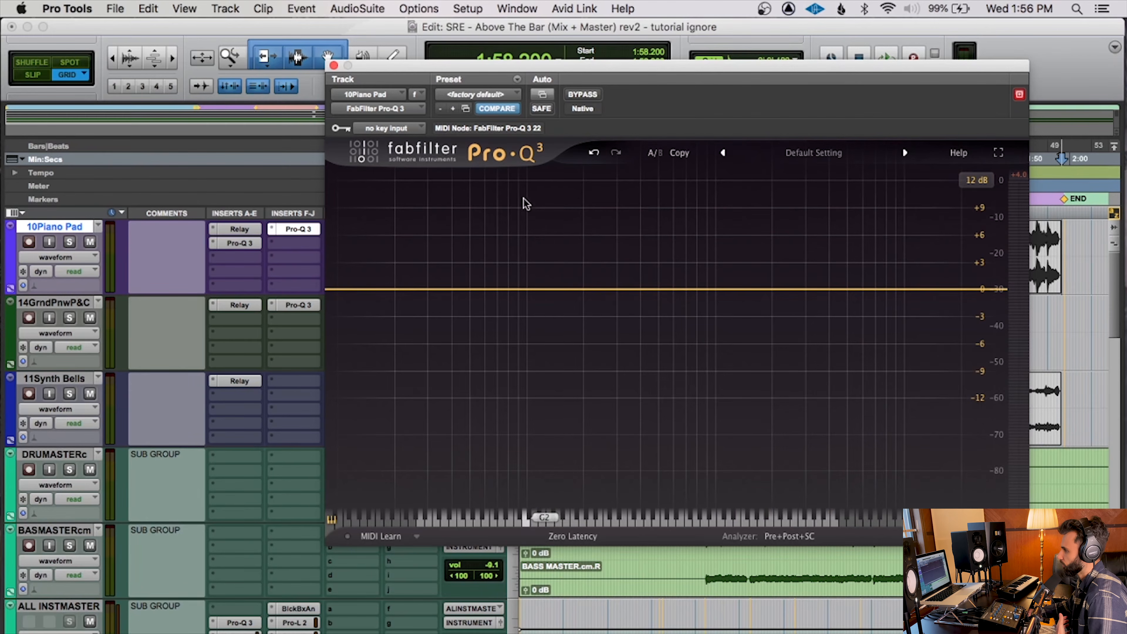
pyautogui.click(750, 537)
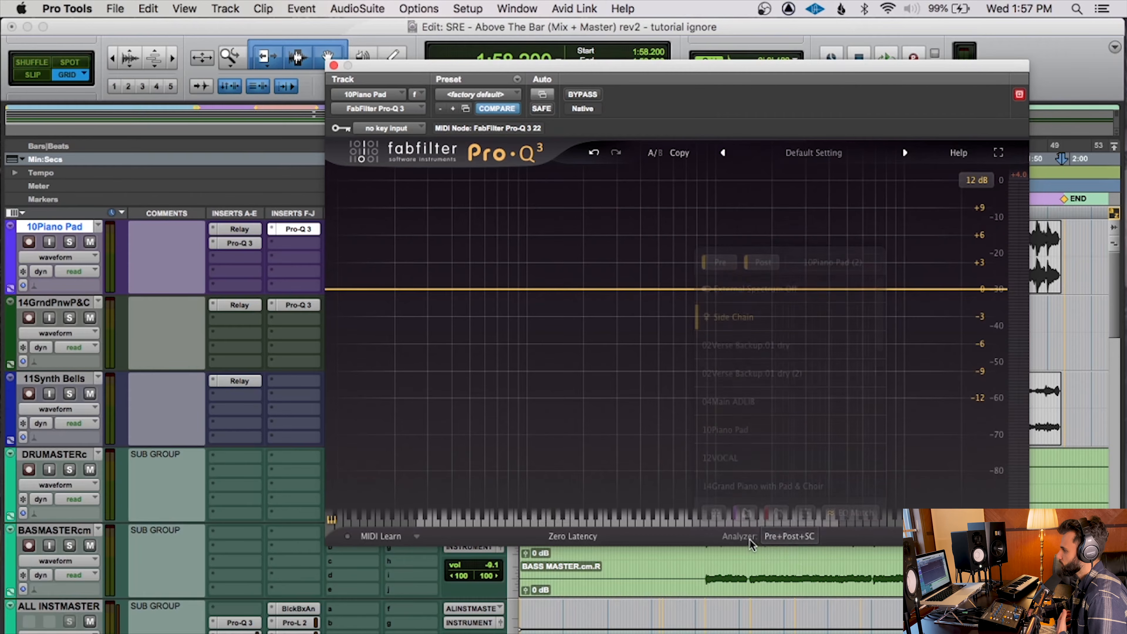
pyautogui.click(802, 538)
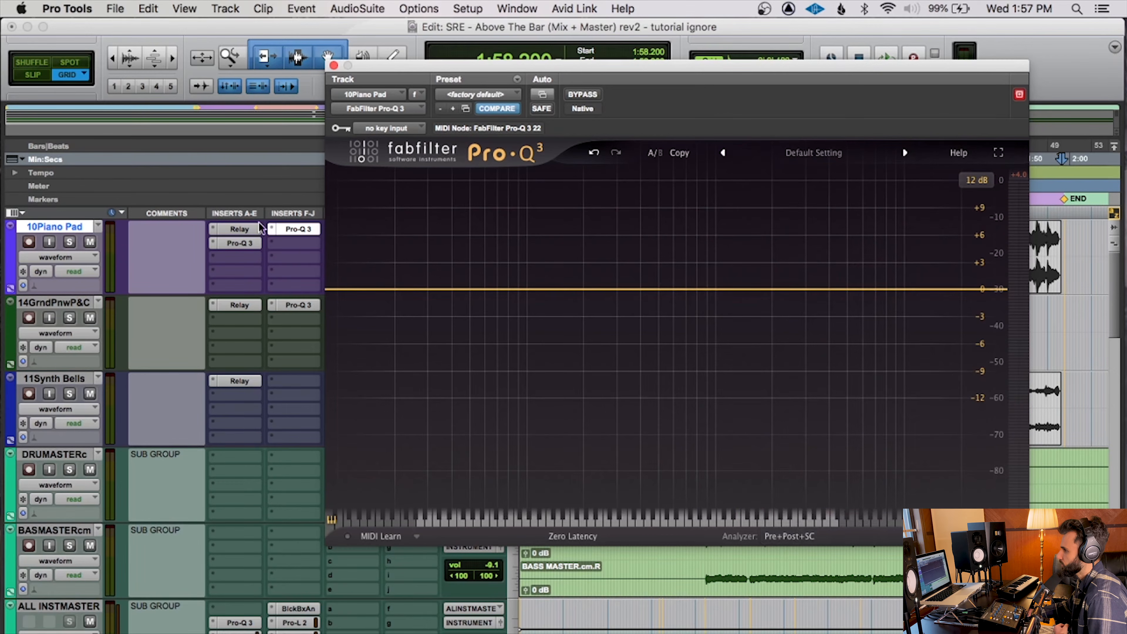
pyautogui.click(802, 538)
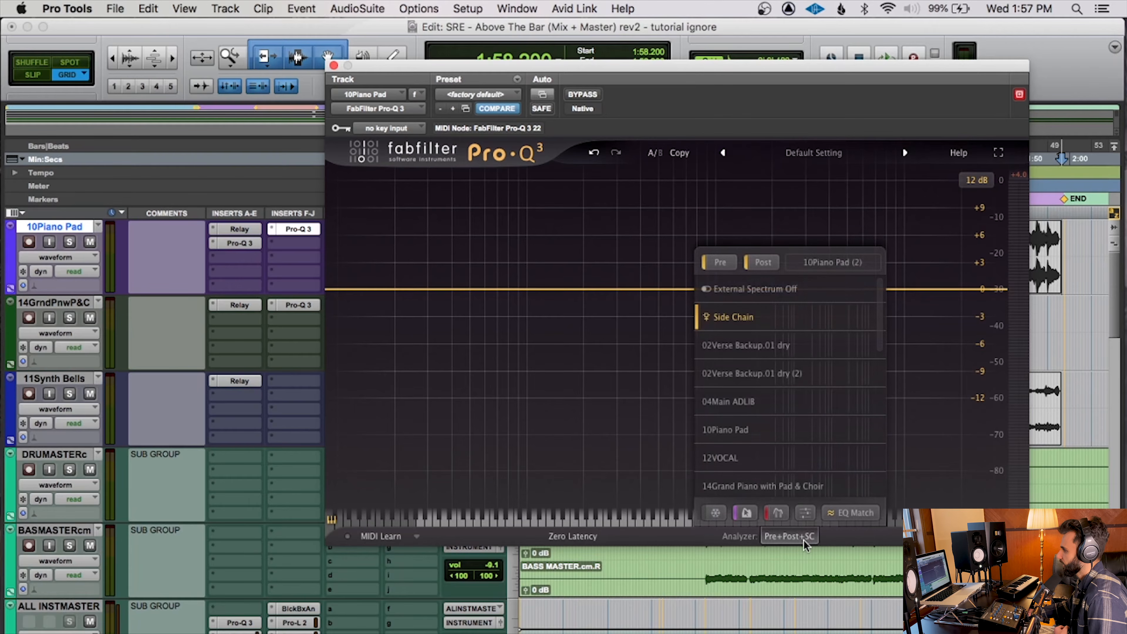
pyautogui.scroll(-3, 759, 364)
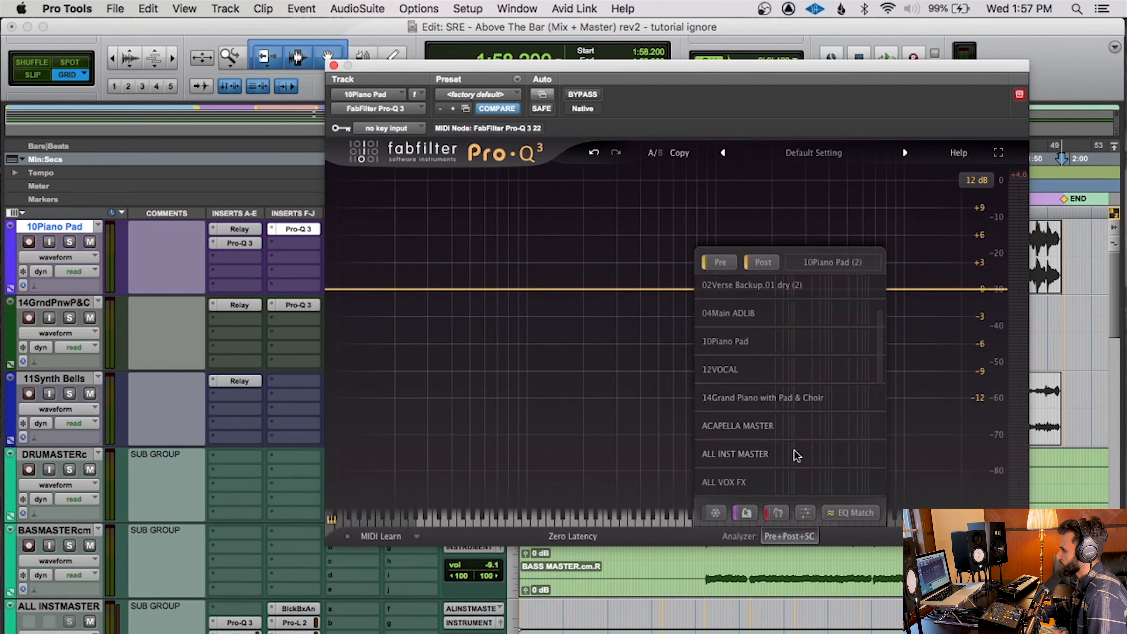
pyautogui.click(752, 429)
pyautogui.click(773, 536)
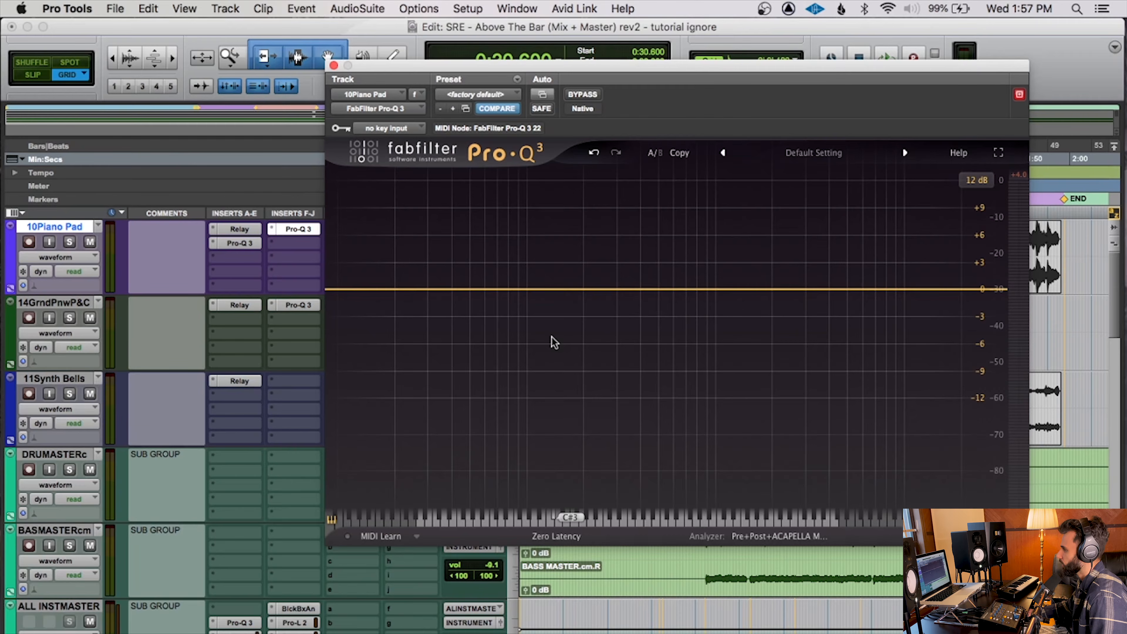
# Play from 0:30.600 while adding three bell bands at about 218, 384 and 643 Hz, and stop playback
pyautogui.press('space')
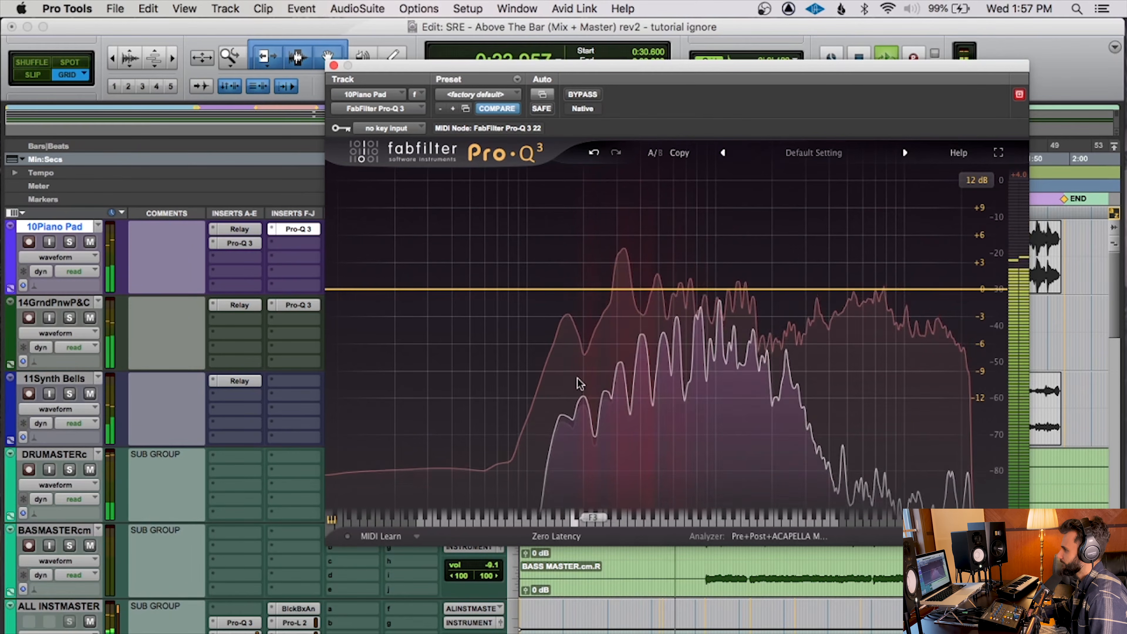
pyautogui.click(637, 288)
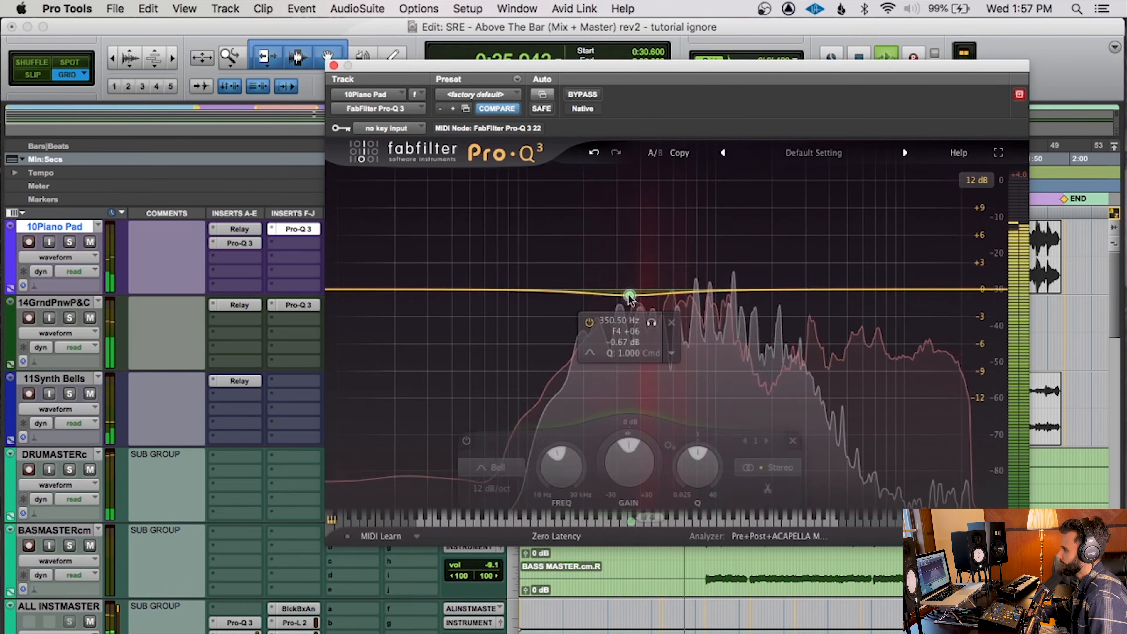
pyautogui.click(599, 287)
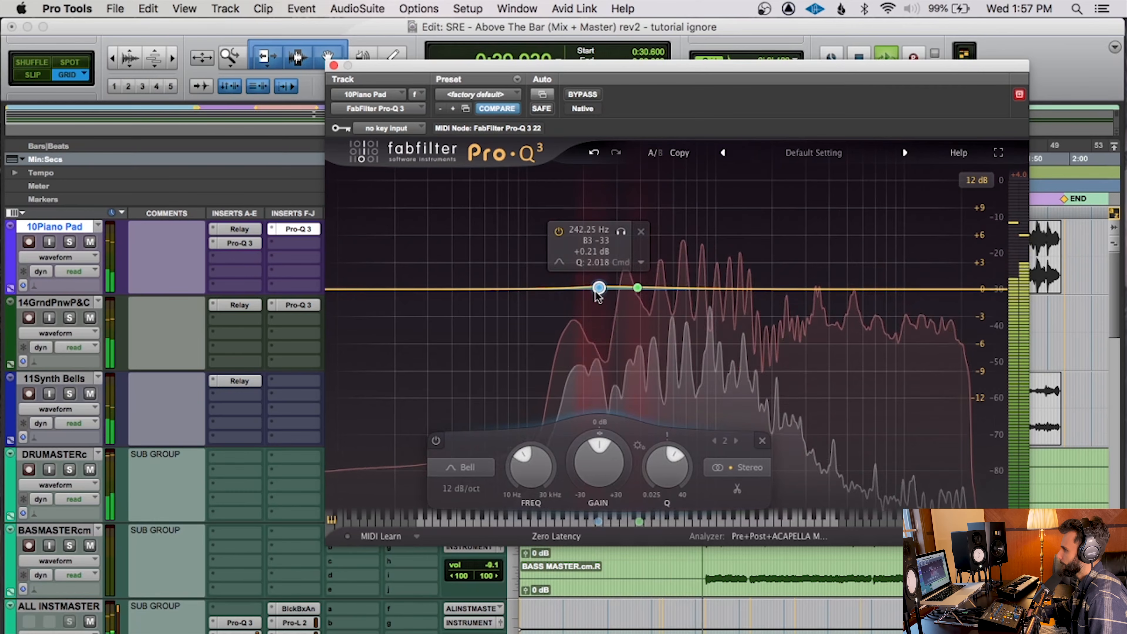
pyautogui.moveTo(599, 289); pyautogui.dragTo(592, 291)
pyautogui.click(637, 288)
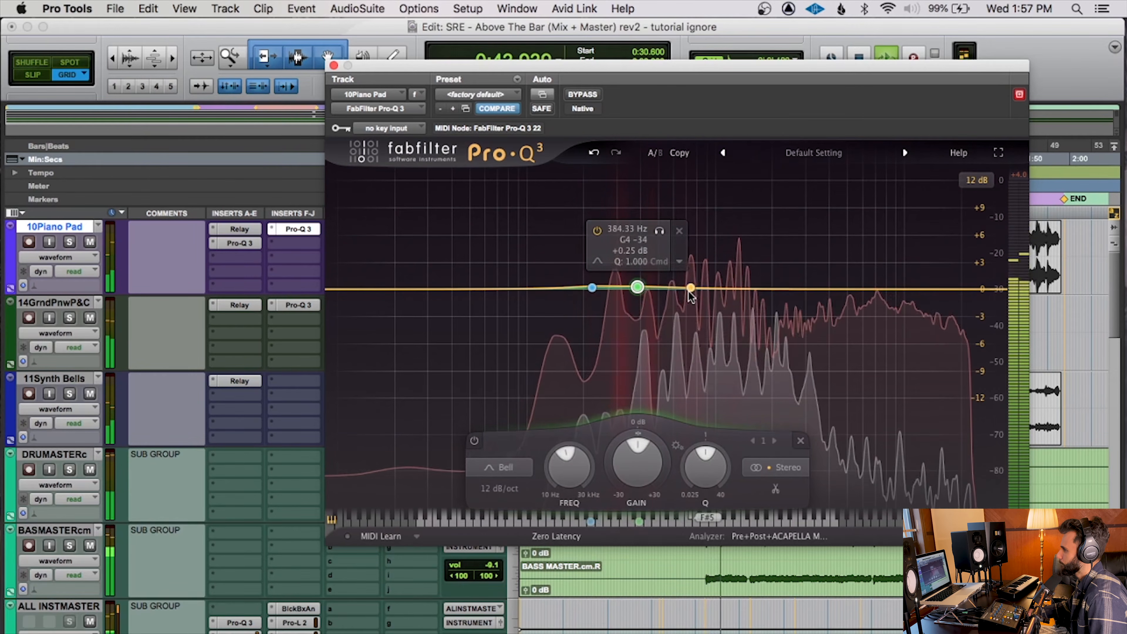
pyautogui.click(680, 288)
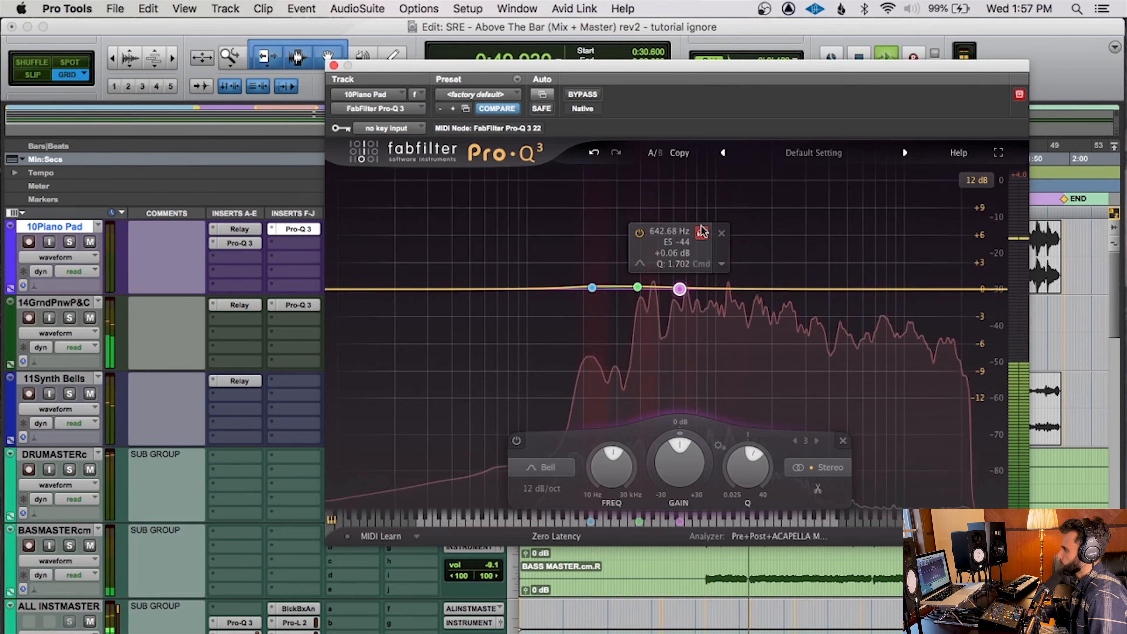
pyautogui.press('space')
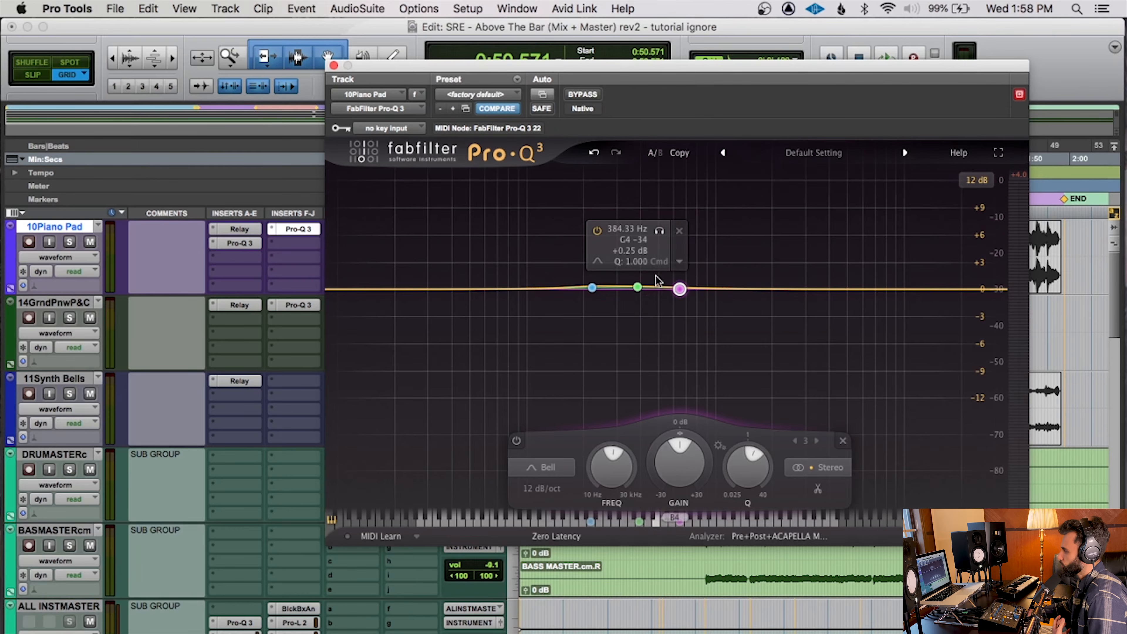
# Try static cuts of about 1 dB on the three EQ bands, and reset each band's gain to 0 dB
pyautogui.moveTo(593, 288); pyautogui.dragTo(679, 296)
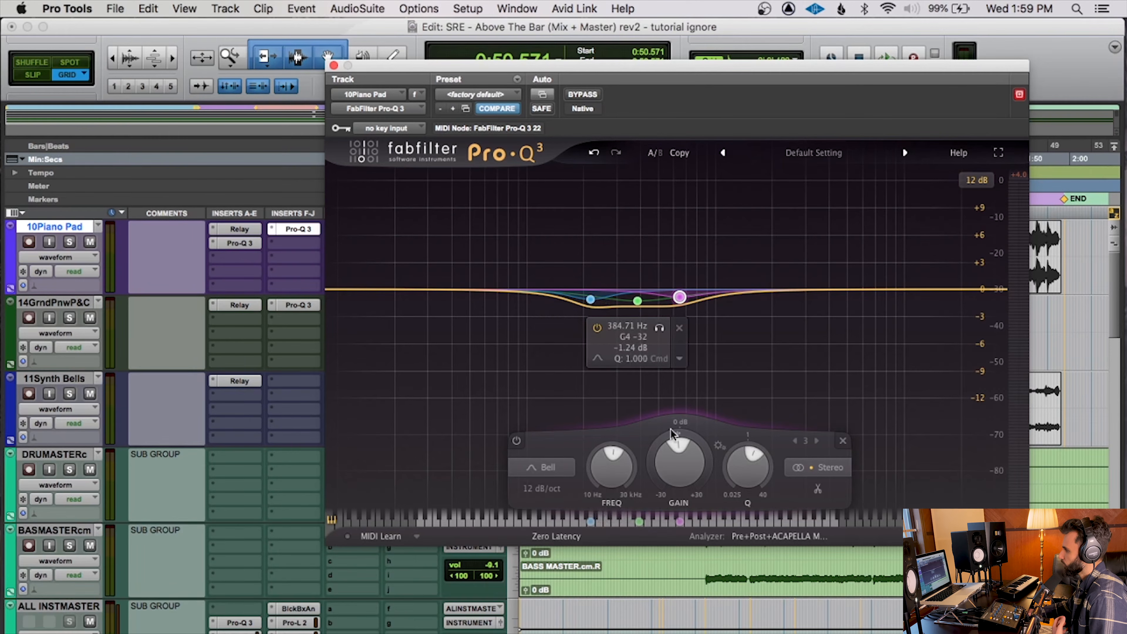
pyautogui.keyDown('alt'); pyautogui.click(678, 457); pyautogui.keyUp('alt')
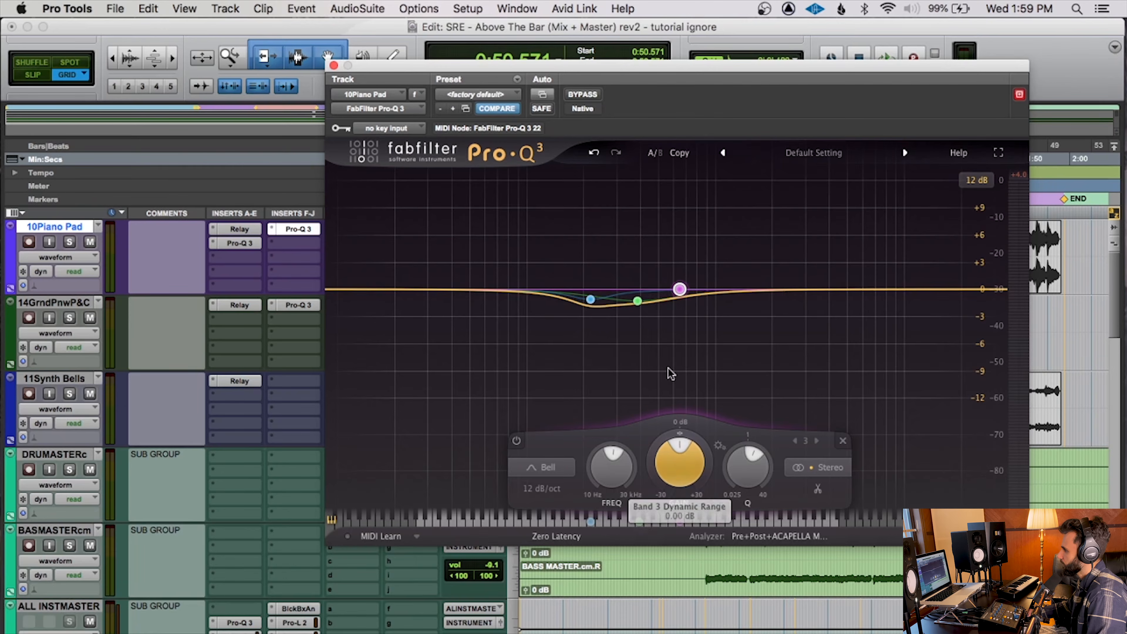
pyautogui.click(638, 301)
pyautogui.keyDown('alt'); pyautogui.click(637, 462); pyautogui.keyUp('alt')
pyautogui.click(590, 299)
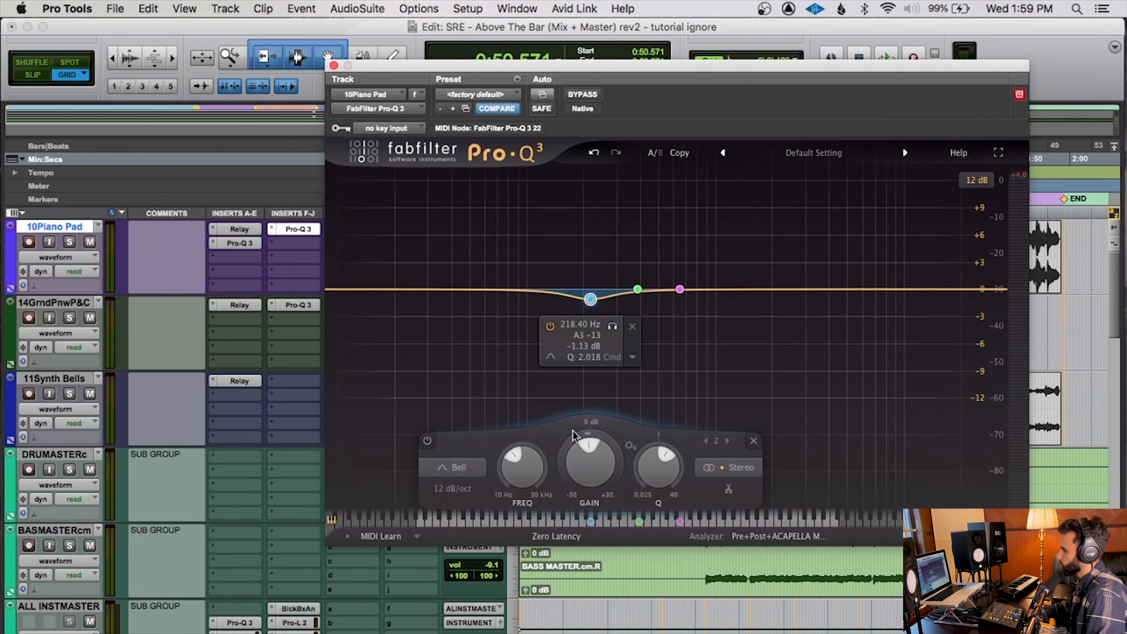
pyautogui.keyDown('alt'); pyautogui.click(585, 452); pyautogui.keyUp('alt')
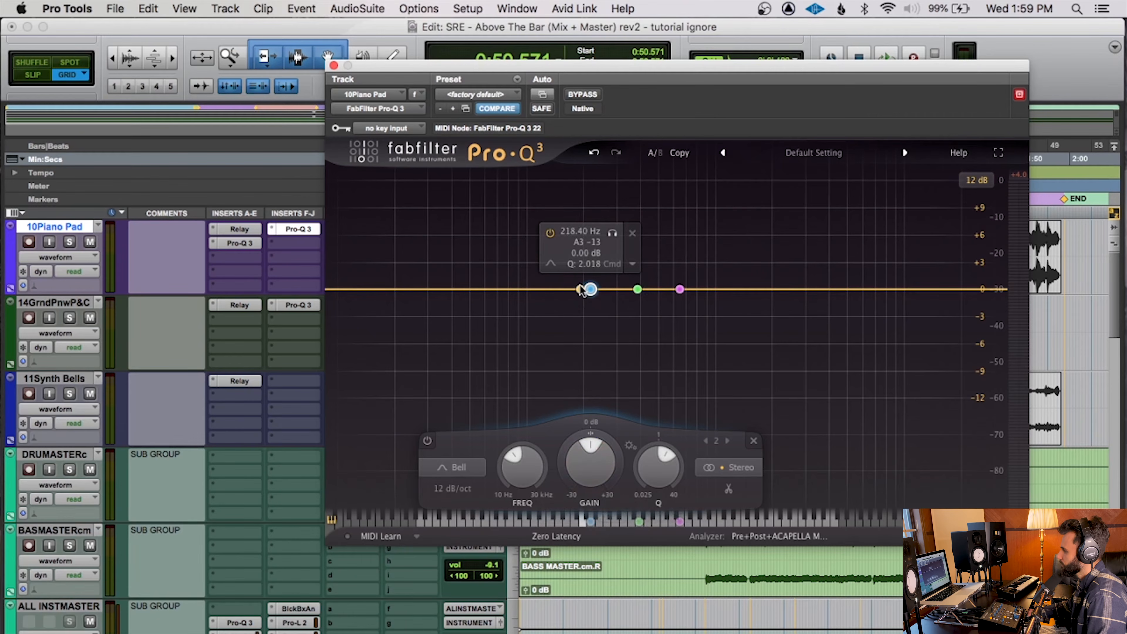
# Make all three EQ bands dynamic so each applies a downward gain range
pyautogui.rightClick(590, 294)
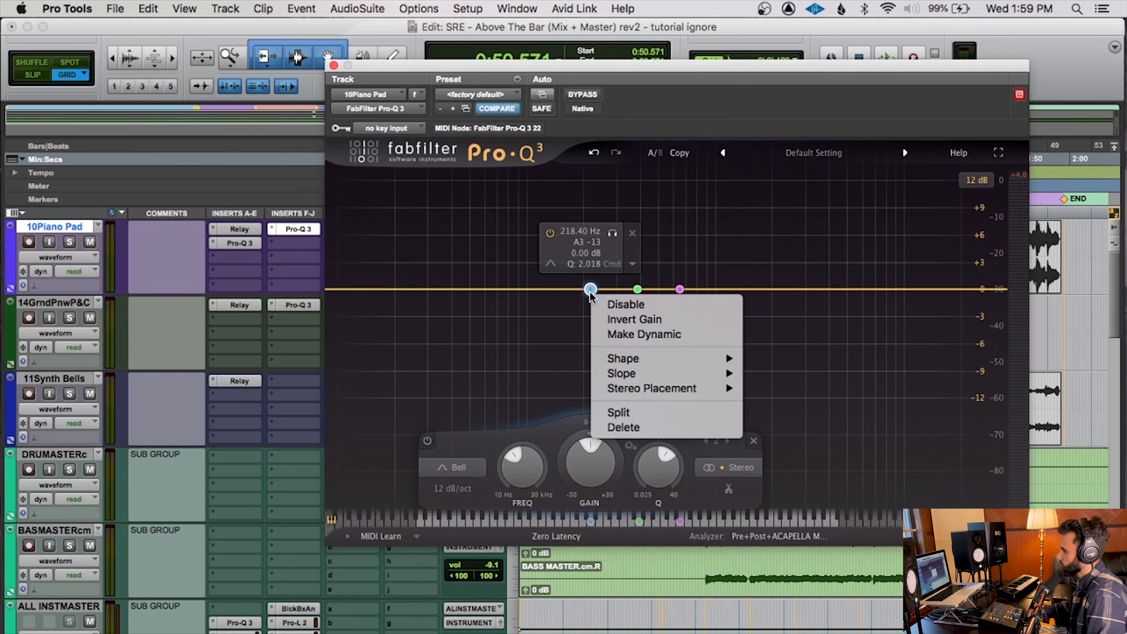
pyautogui.click(642, 333)
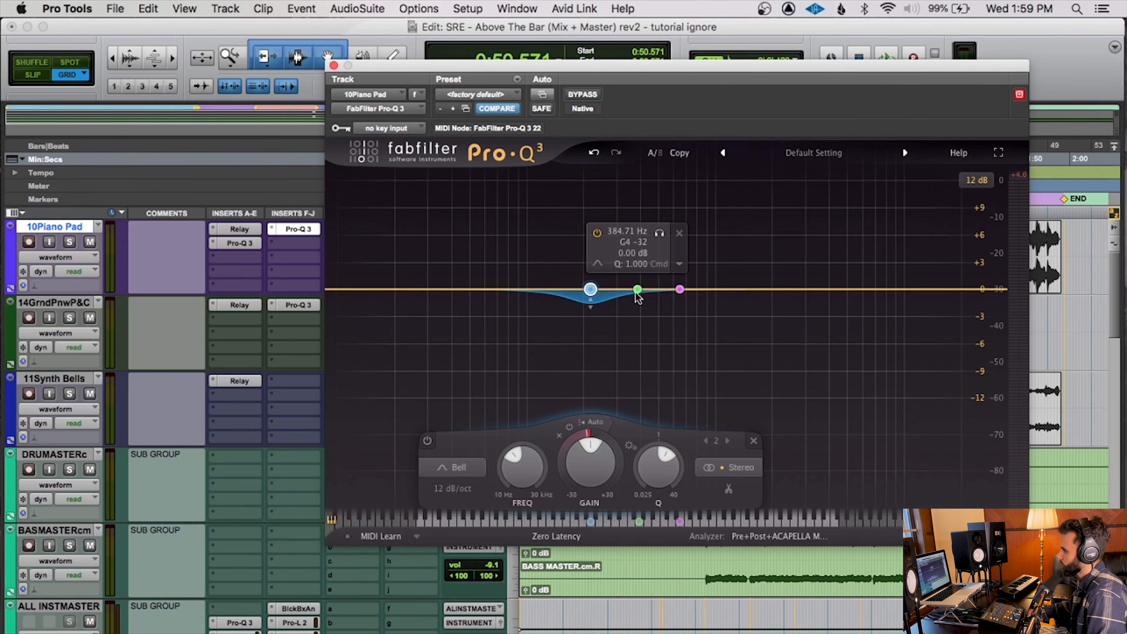
pyautogui.rightClick(639, 293)
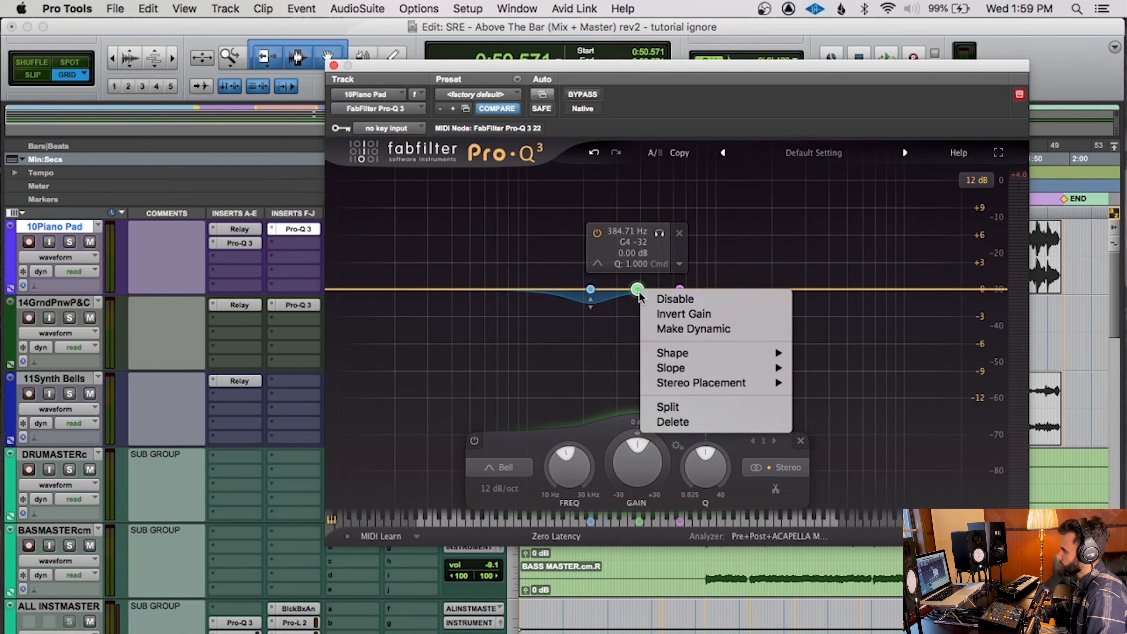
pyautogui.click(665, 329)
# Switch the dynamic bands from automatic to manual threshold with side-chain triggering, setting the 384 Hz band's threshold to -20.0 dB
pyautogui.click(590, 289)
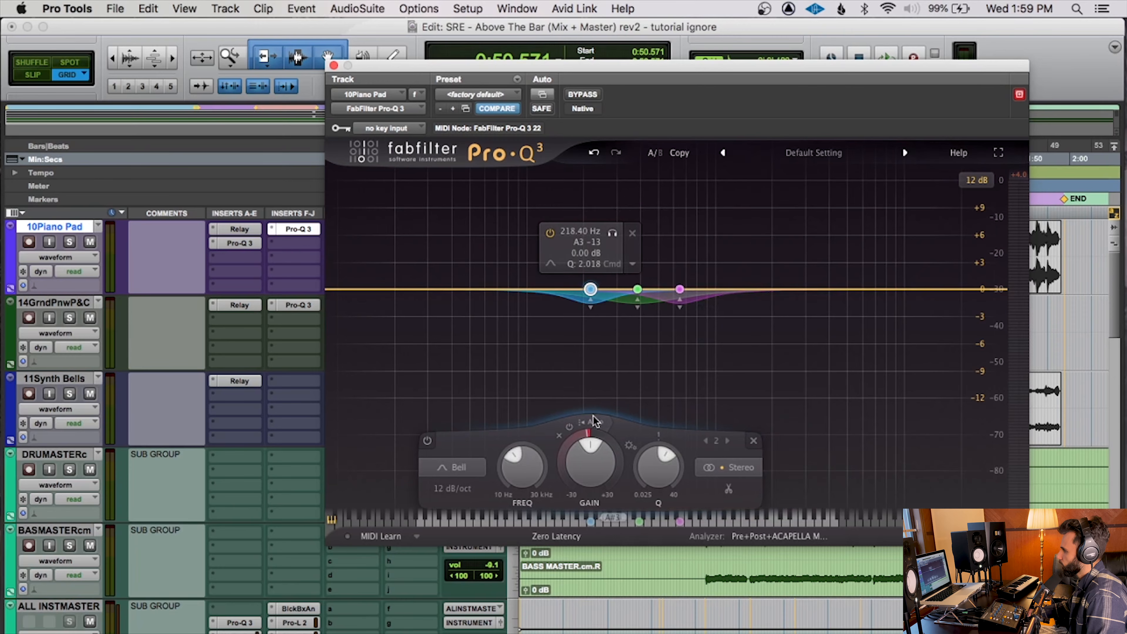
pyautogui.click(637, 289)
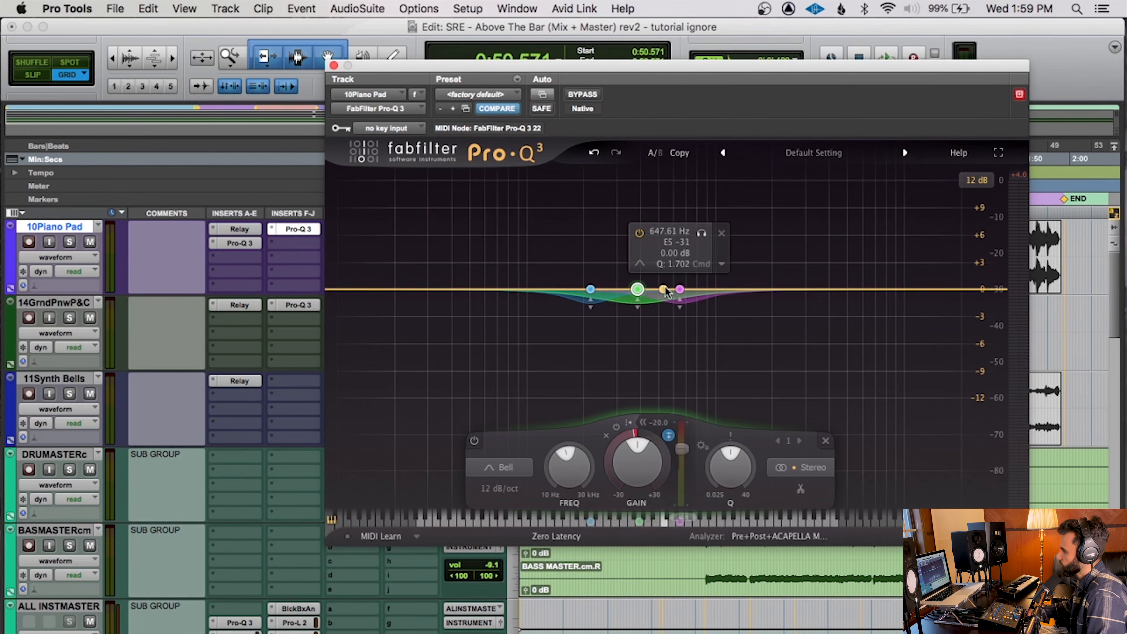
pyautogui.click(680, 290)
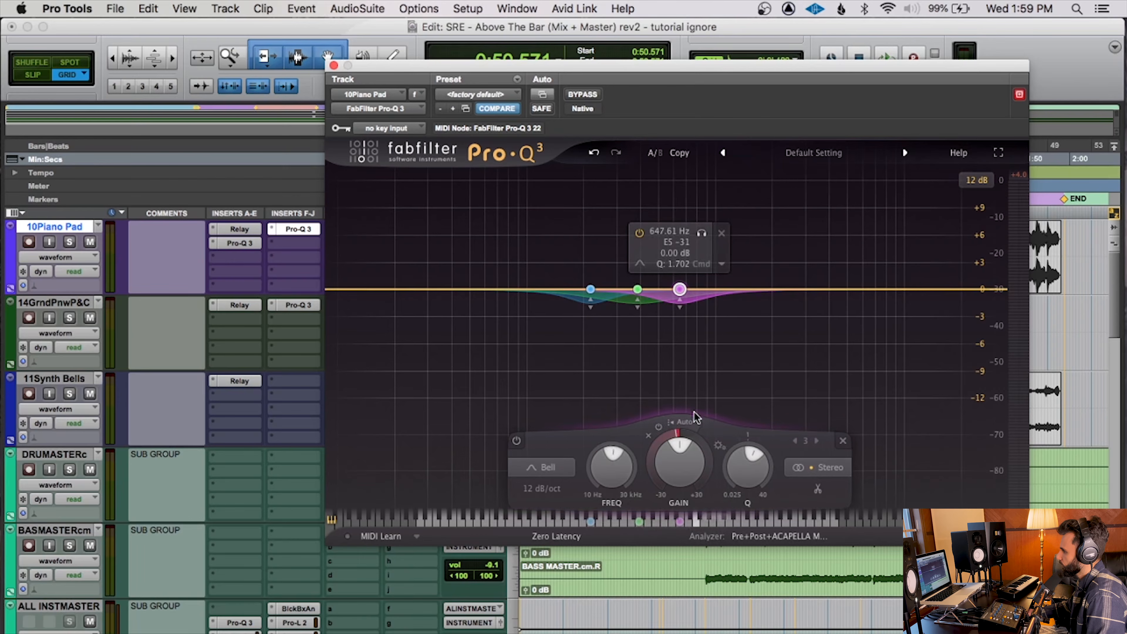
pyautogui.click(590, 290)
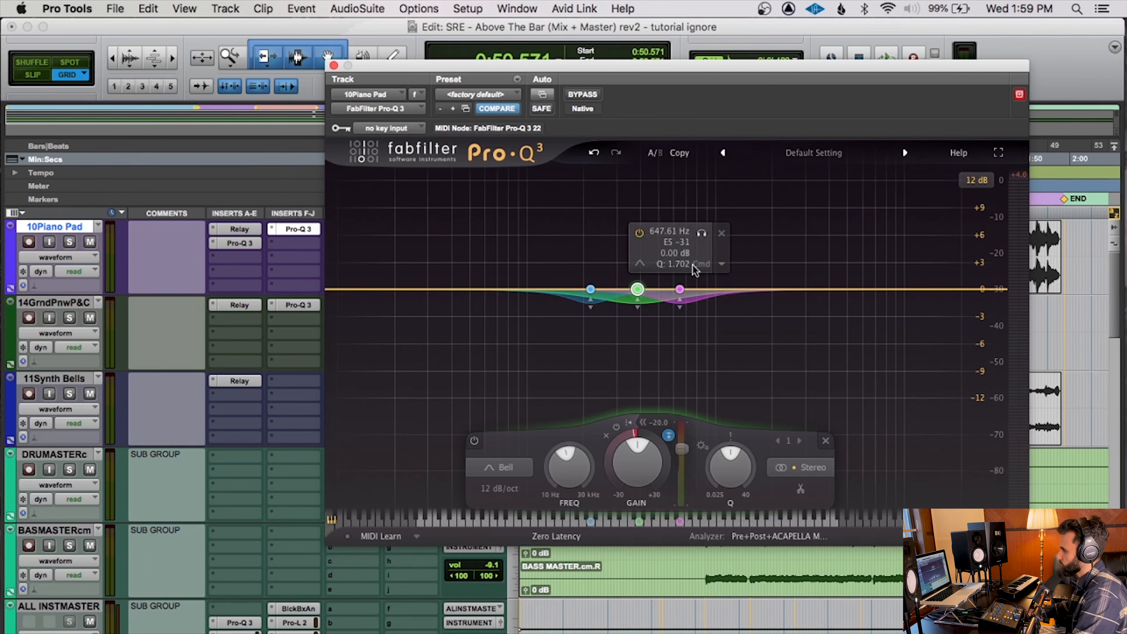
# Set the equalizer's side-chain key input to the VOX S/C (Mono) bus from bus menu 1-128
pyautogui.click(381, 129)
pyautogui.moveTo(386, 129)
pyautogui.moveTo(491, 133)
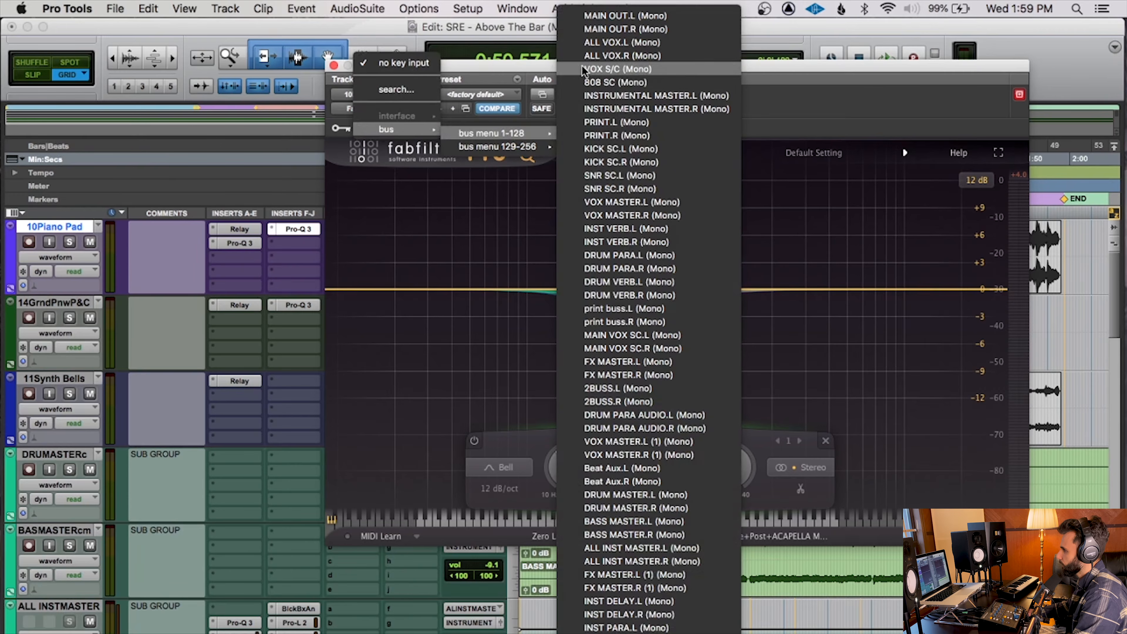
pyautogui.click(644, 68)
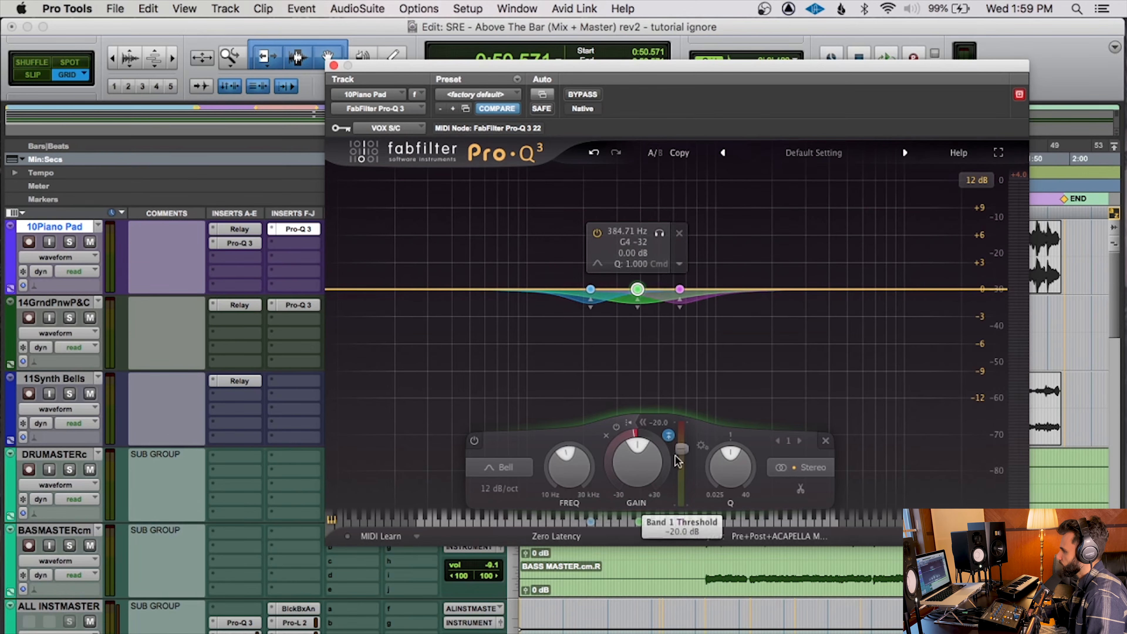
# Lower the 384 Hz band's threshold to -24.0 dB and set the 218 Hz band's threshold to -8.9 dB during playback
pyautogui.moveTo(681, 448)
pyautogui.mouseDown()
pyautogui.moveTo(683, 479)
pyautogui.moveTo(682, 455)
pyautogui.mouseUp()
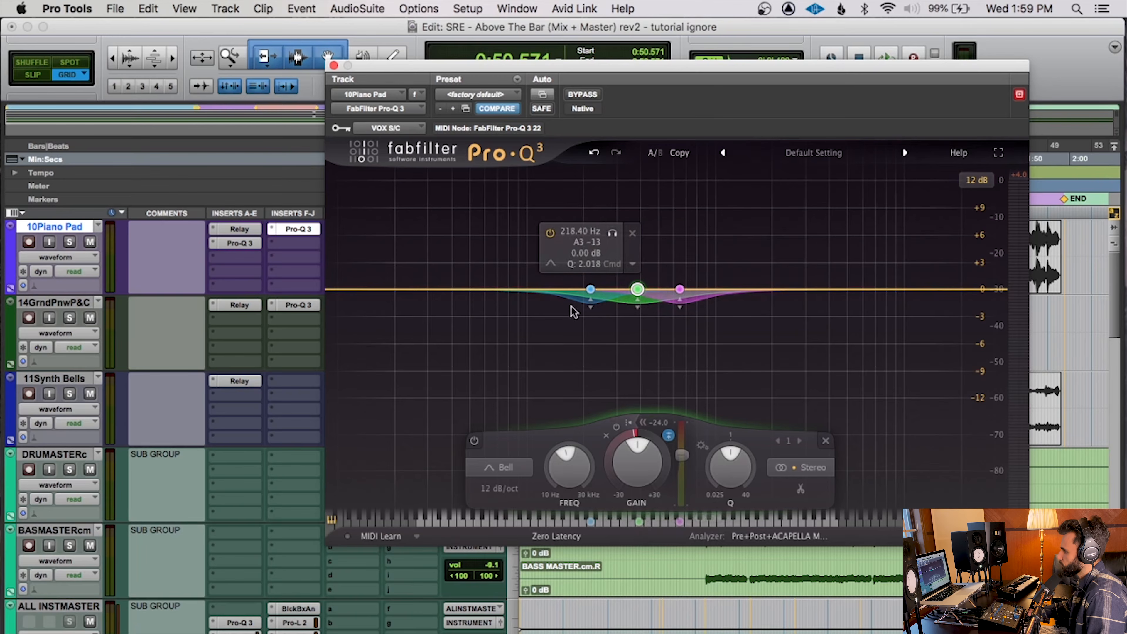
pyautogui.click(587, 292)
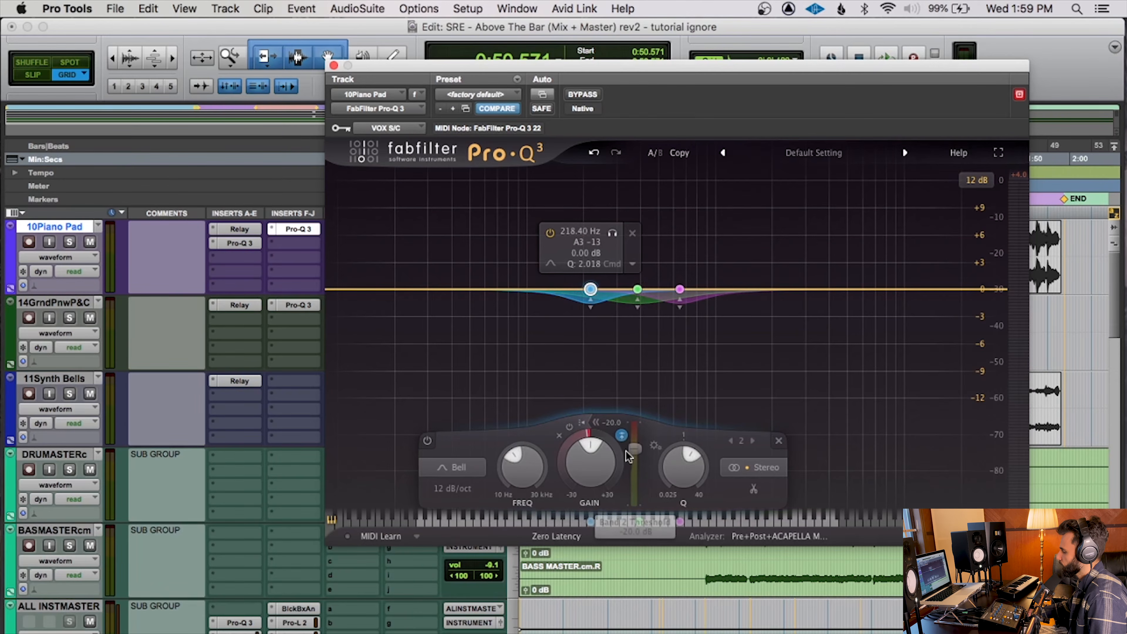
pyautogui.press('space')
pyautogui.moveTo(637, 462); pyautogui.dragTo(635, 433)
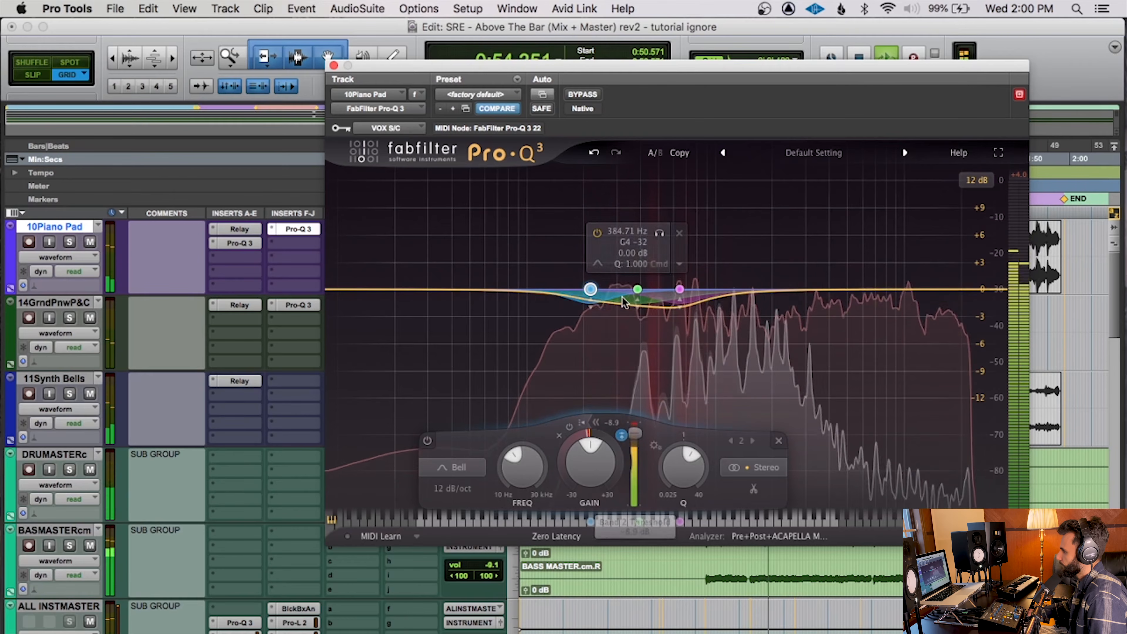
# Narrow the EQ display range to 3 dB and set thresholds of -13.8 dB on the 384 Hz band and -11.4 dB on the 647 Hz band
pyautogui.click(978, 180)
pyautogui.click(986, 199)
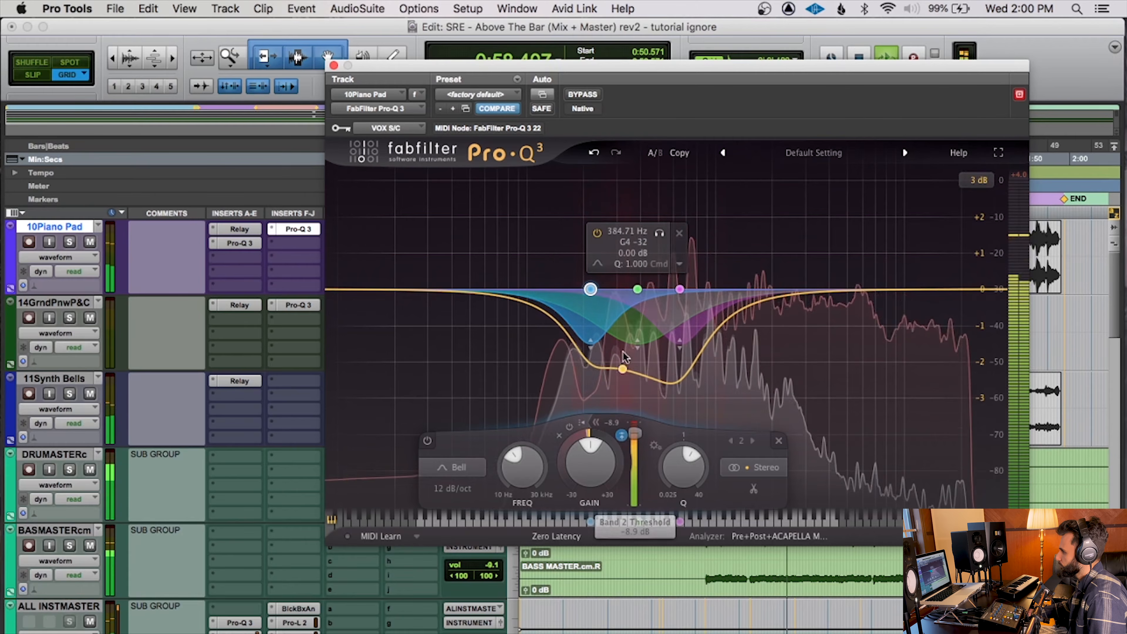
pyautogui.click(637, 289)
pyautogui.moveTo(681, 455); pyautogui.dragTo(681, 439)
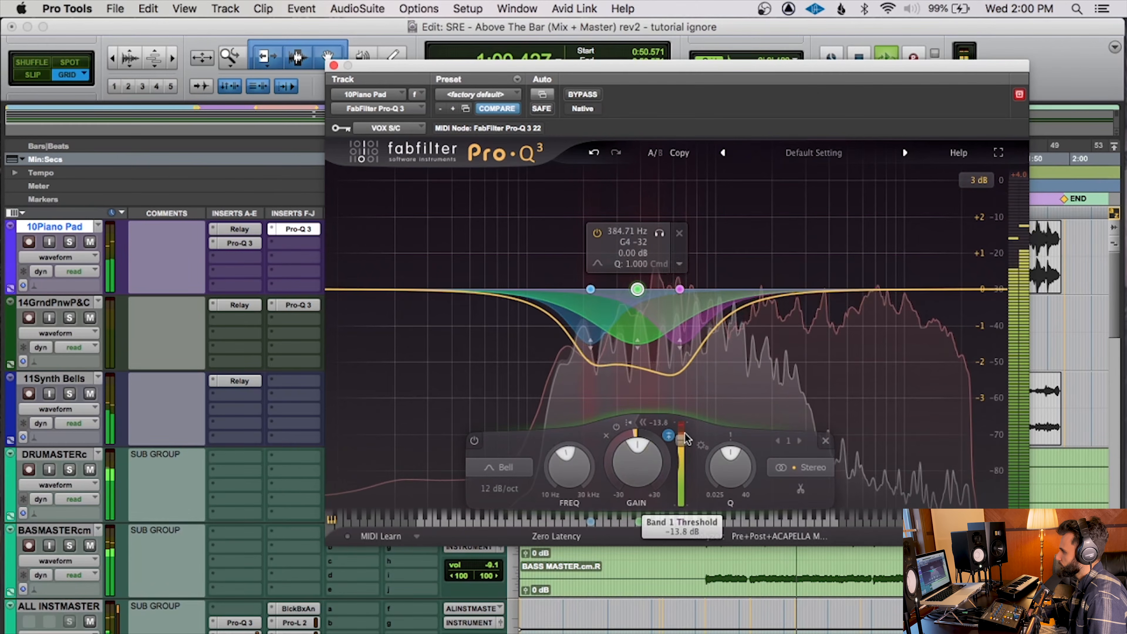
pyautogui.click(680, 289)
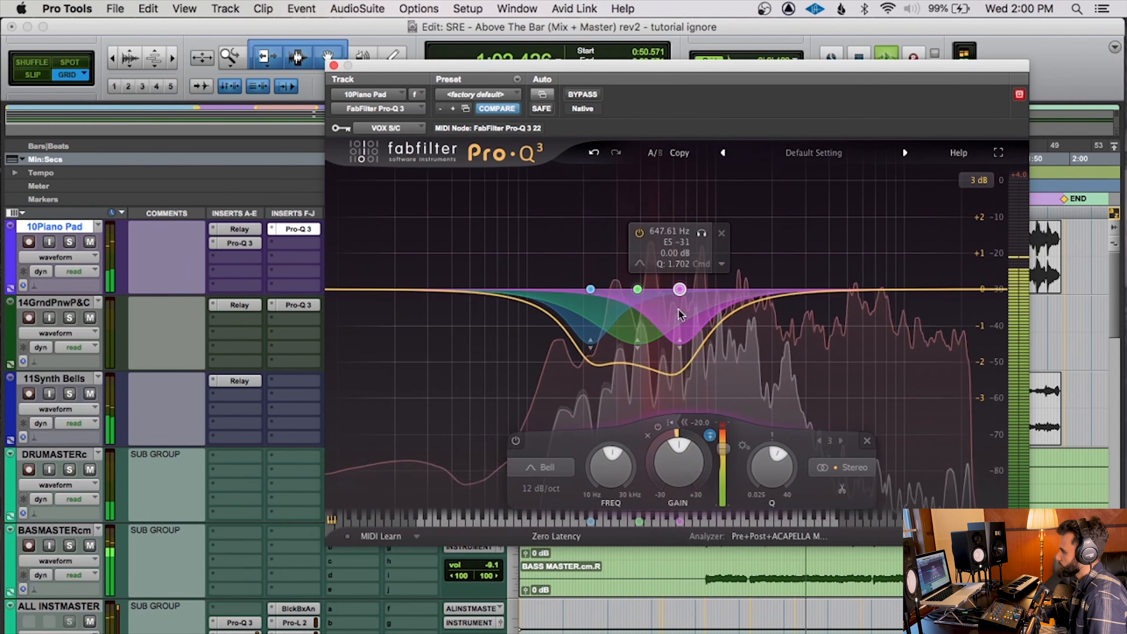
pyautogui.moveTo(724, 457); pyautogui.dragTo(725, 437)
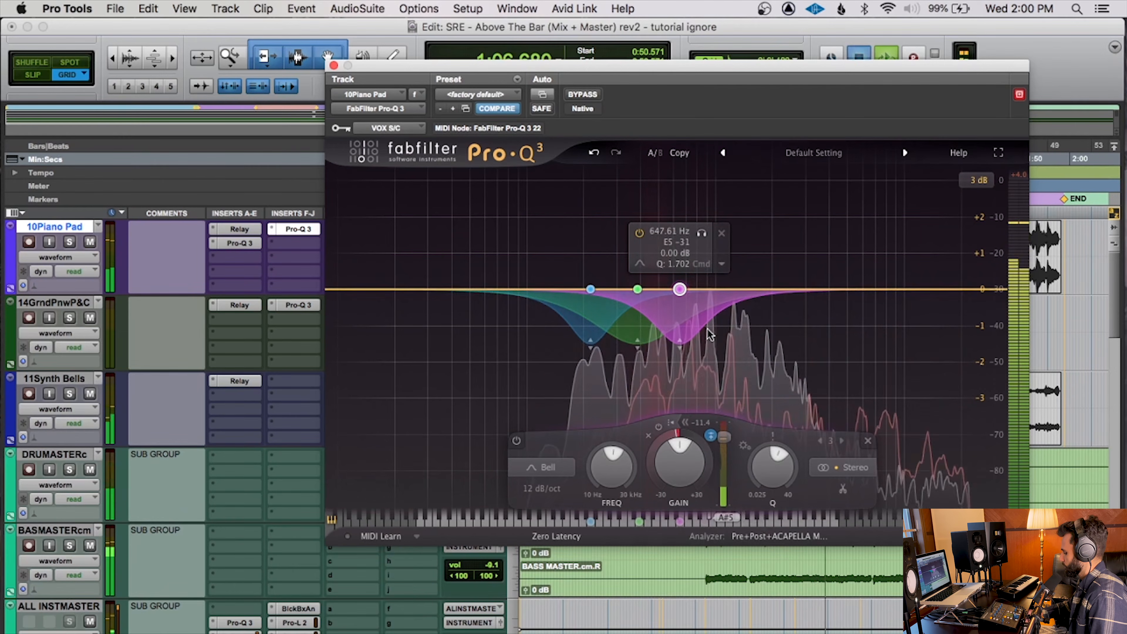
pyautogui.press('space')
# Play the mix and bypass the side-chained Pro-Q 3 on 10Piano Pad to compare the sound
pyautogui.press('space')
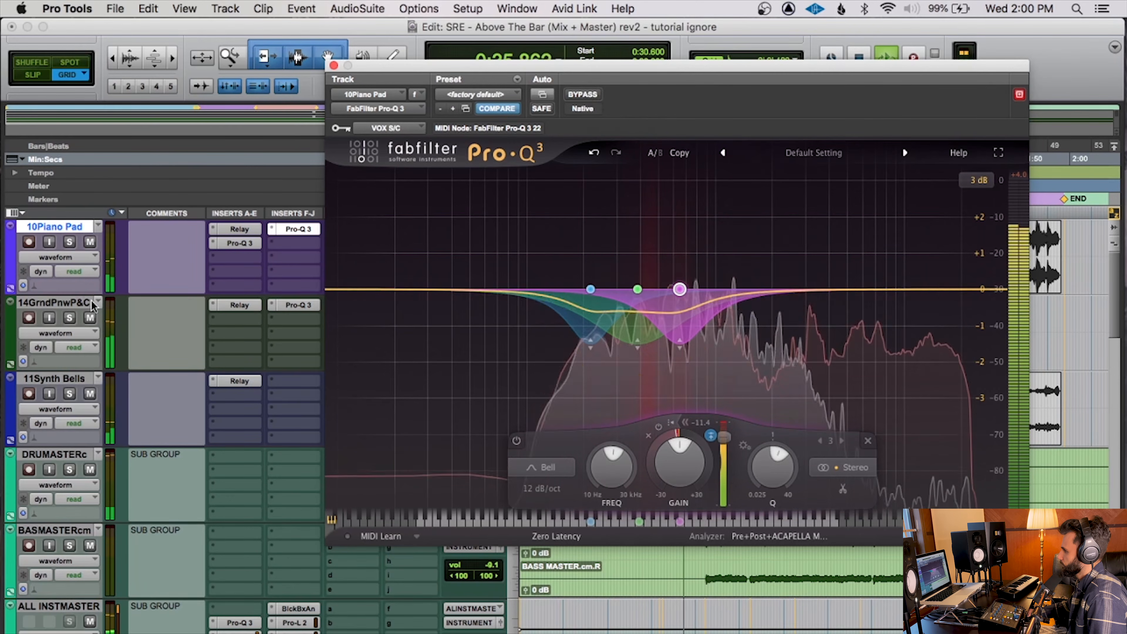
pyautogui.click(582, 94)
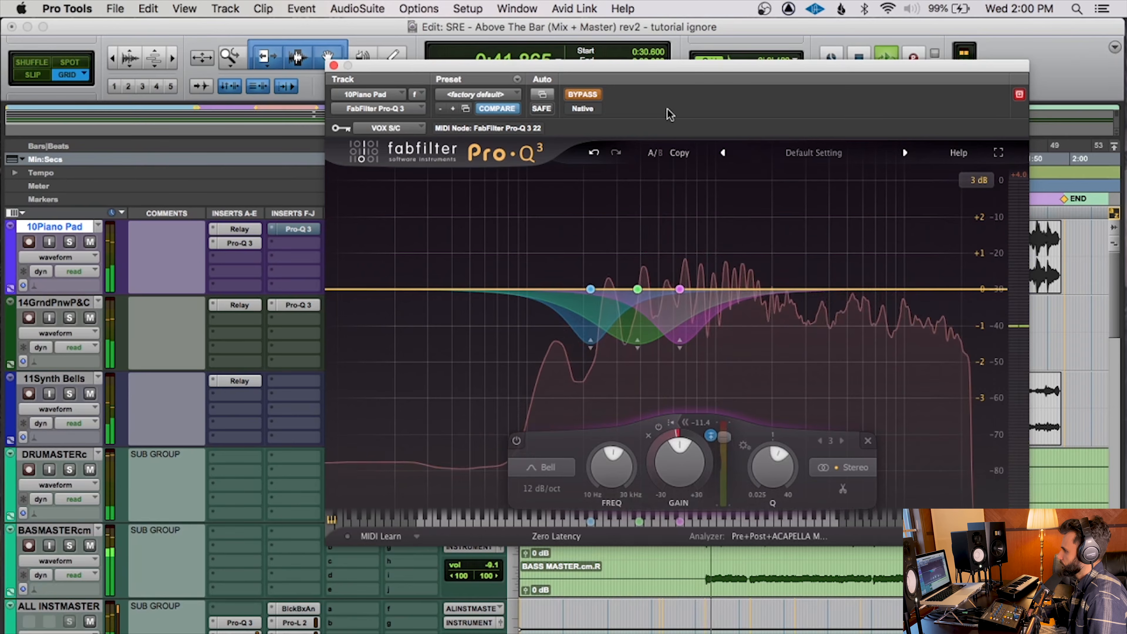
pyautogui.press('space')
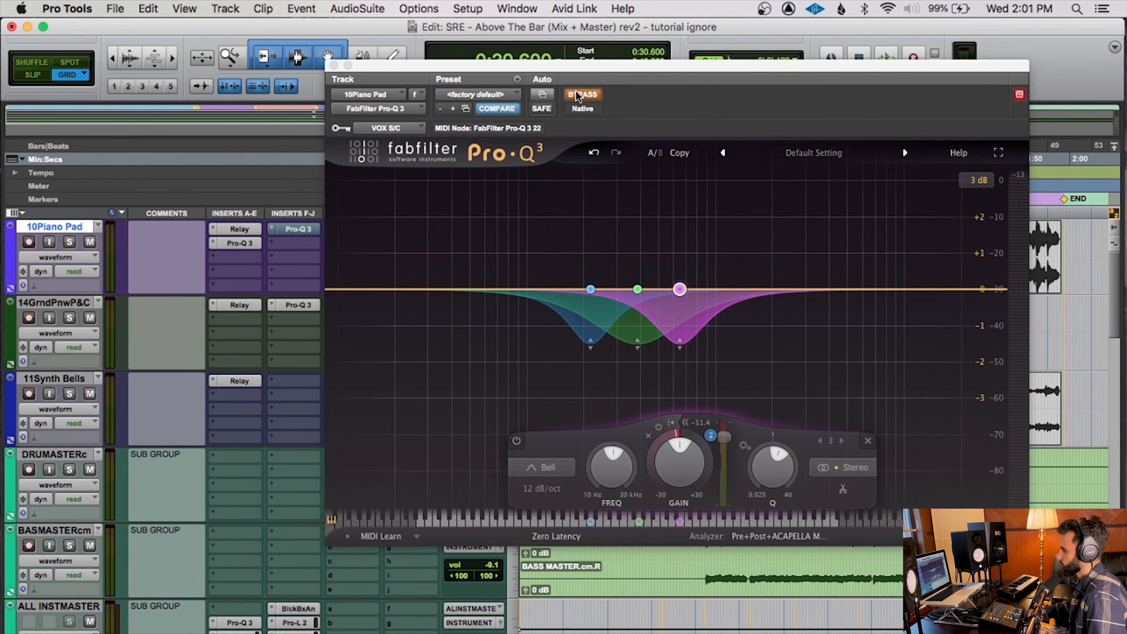
# Mute the 14GrndPnwP&C and 11Synth Bells tracks, and compare playback with the 10Piano Pad dynamic EQ bypassed and enabled
pyautogui.click(89, 318)
pyautogui.click(89, 393)
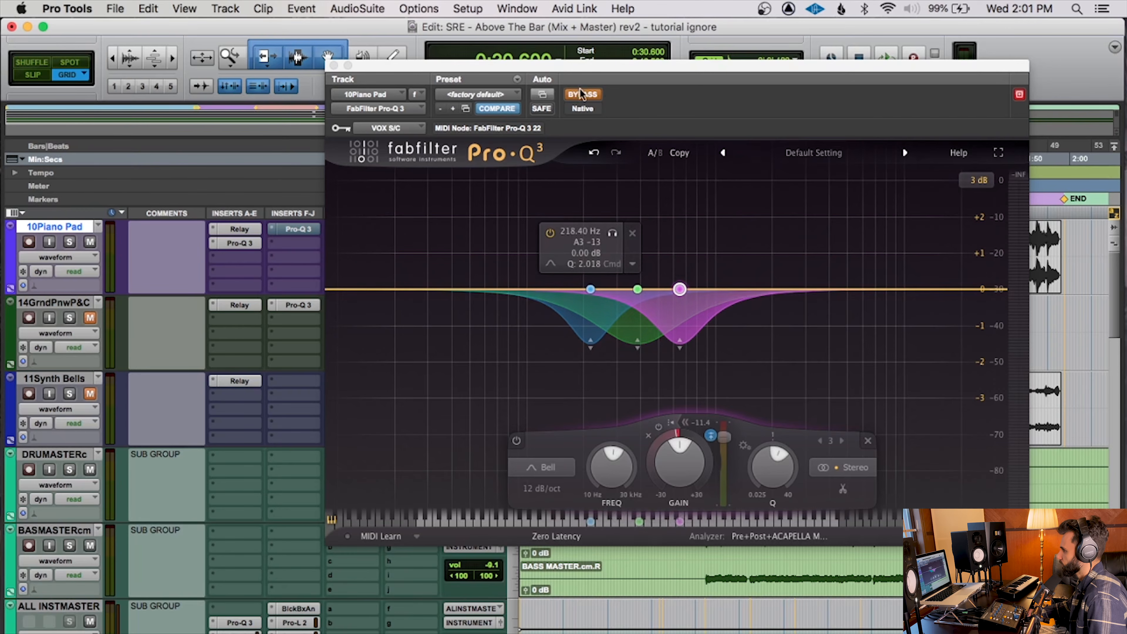
pyautogui.press('space')
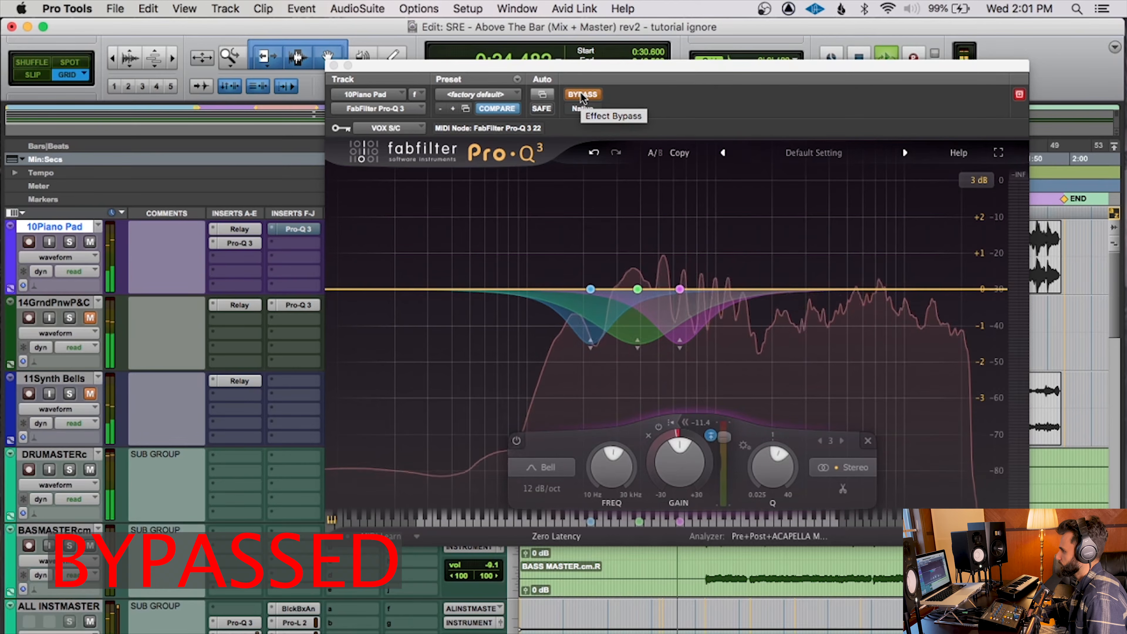
pyautogui.click(581, 95)
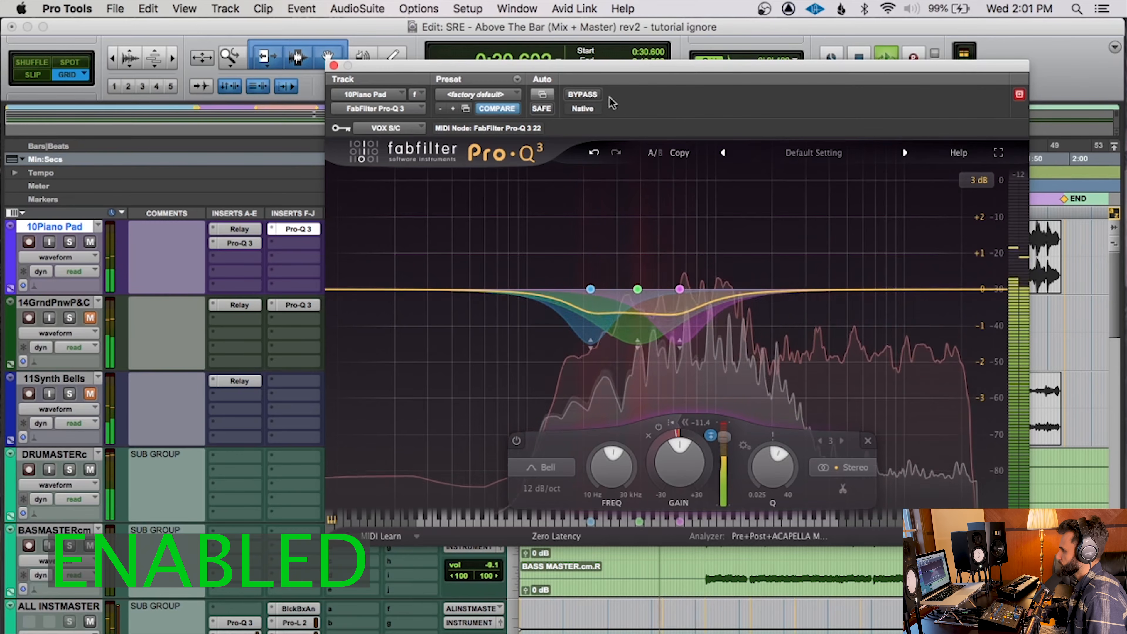
pyautogui.click(580, 95)
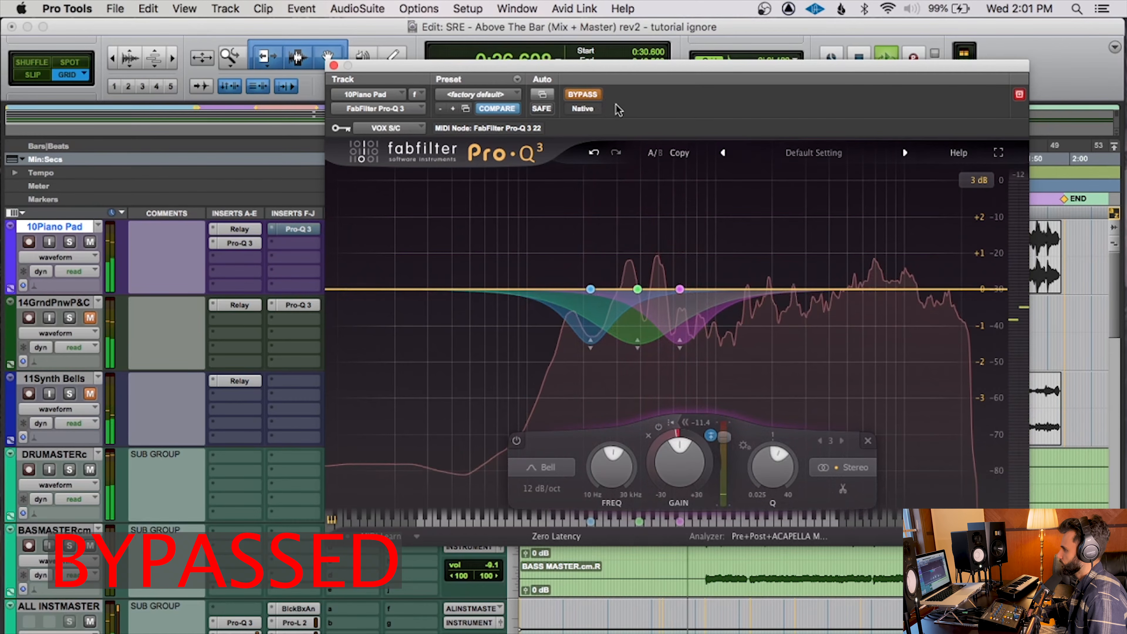
pyautogui.click(581, 94)
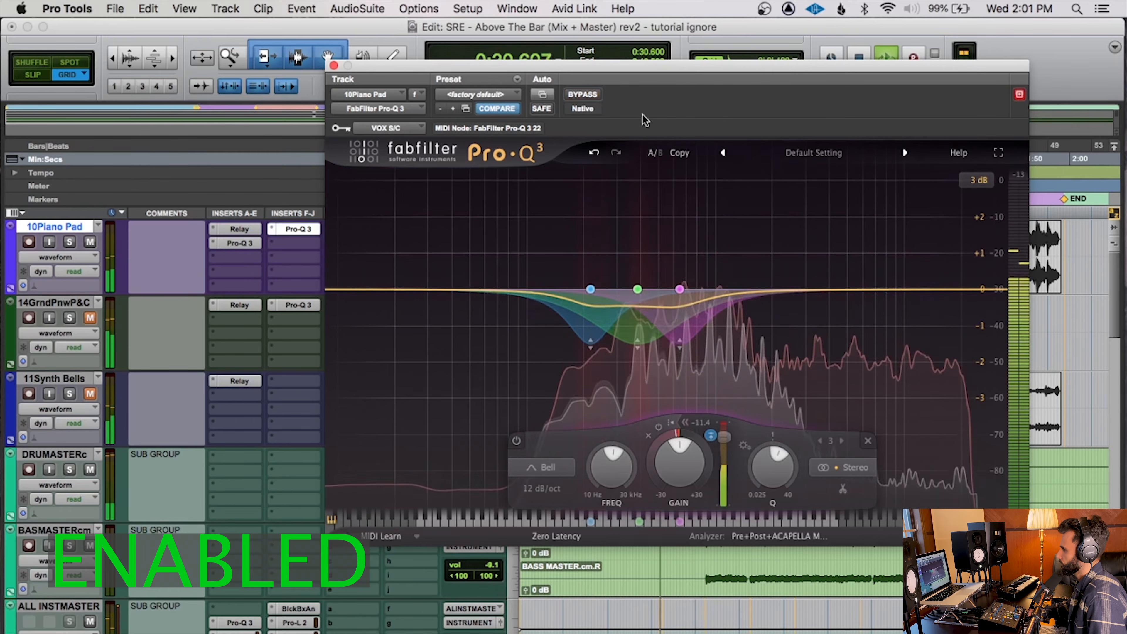
pyautogui.press('space')
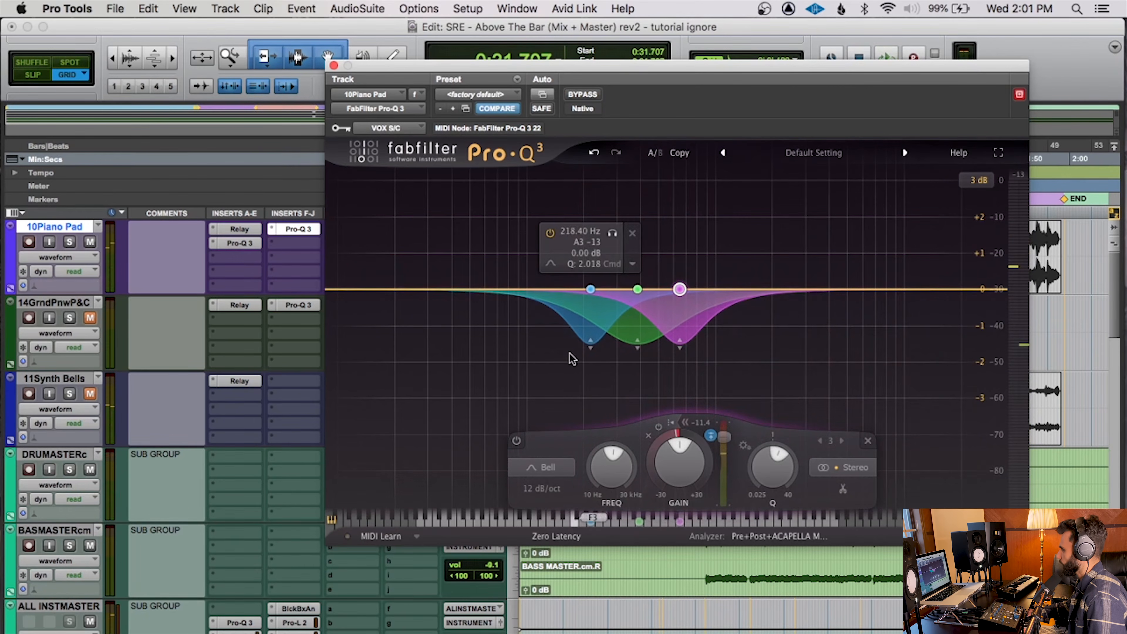
pyautogui.moveTo(590, 348); pyautogui.dragTo(683, 333)
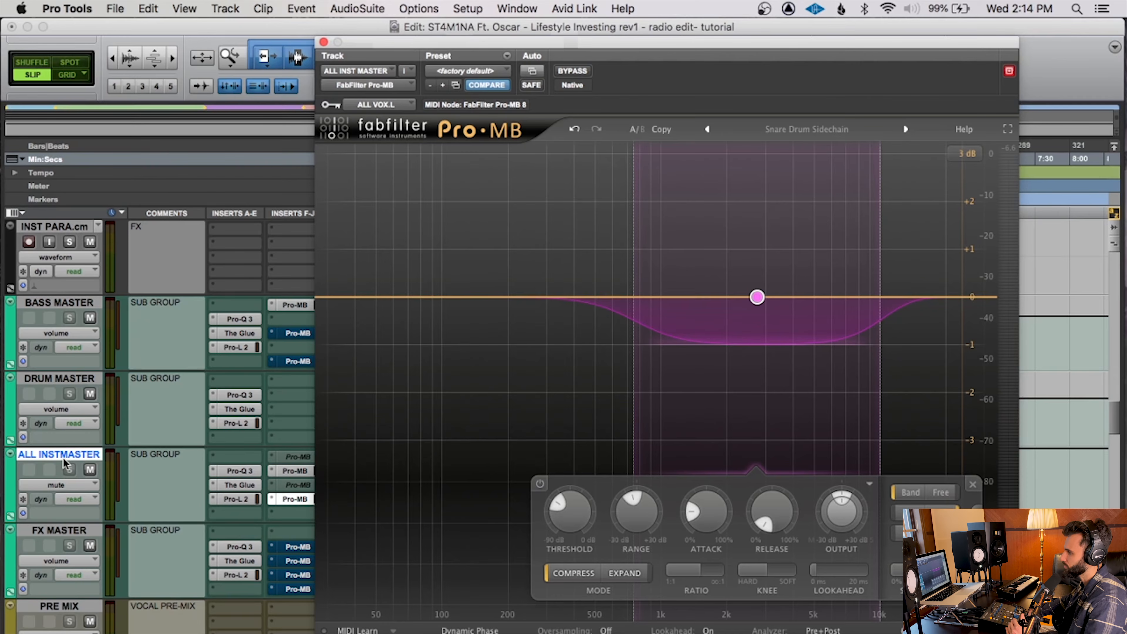
# Mute the BASS MASTER, DRUM MASTER, FX MASTER and PRE MIX tracks, leaving ALL INSTMASTER audible
pyautogui.moveTo(633, 401)
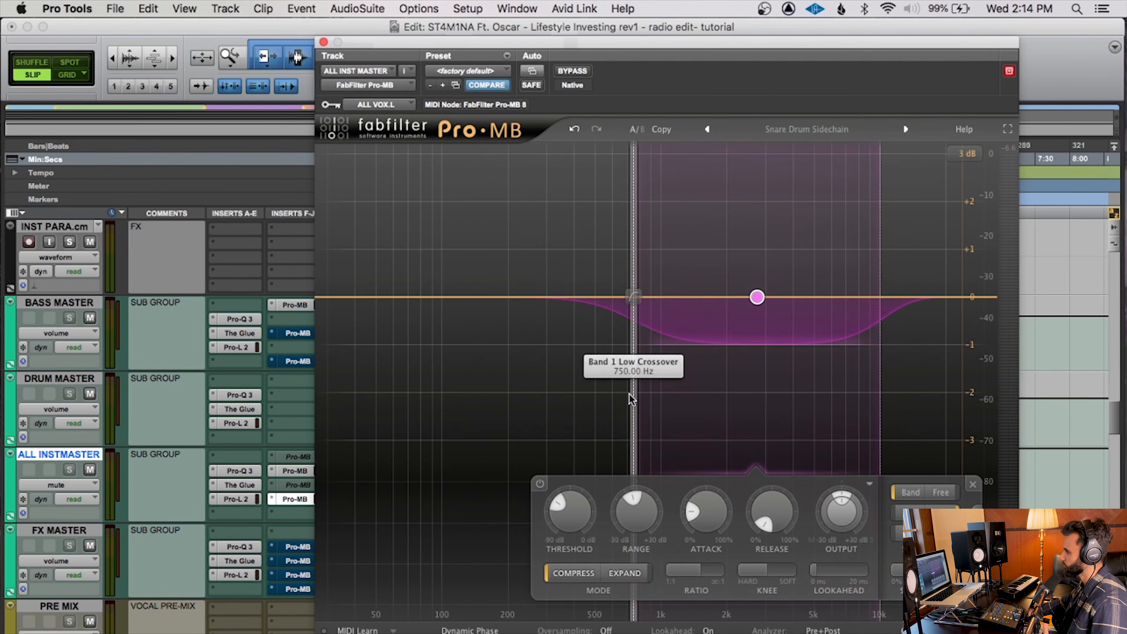
pyautogui.moveTo(884, 404)
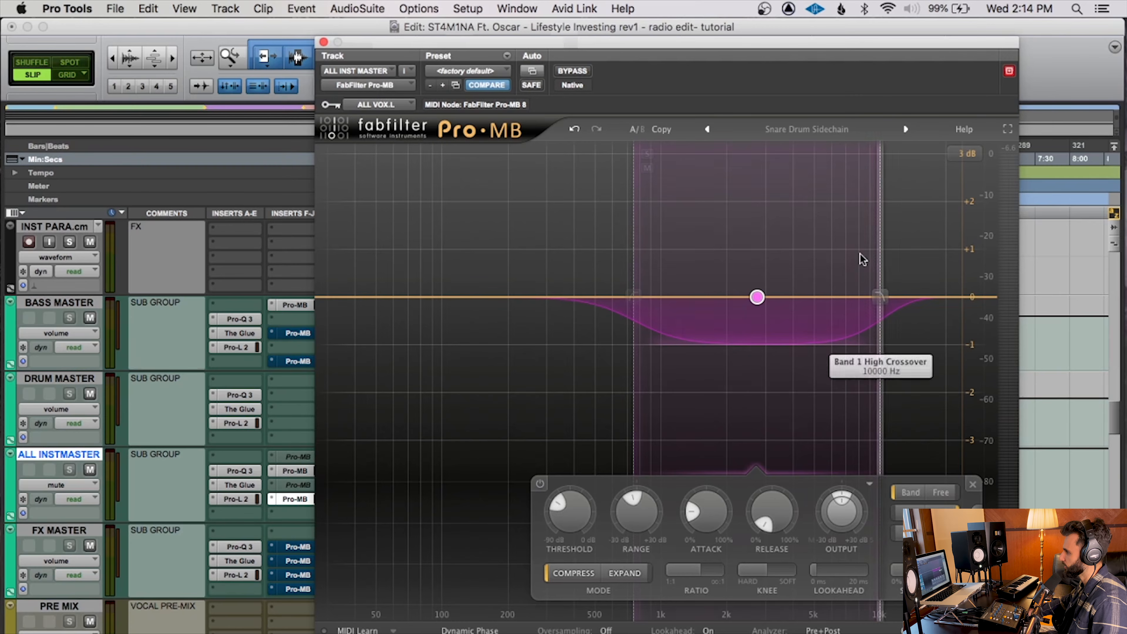
pyautogui.moveTo(759, 313)
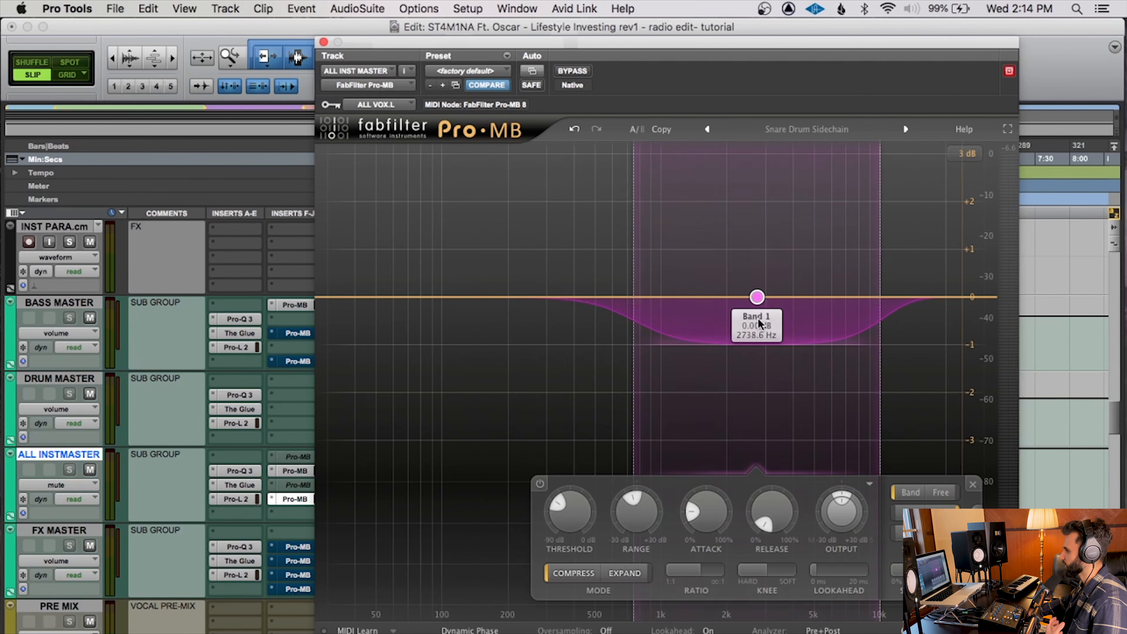
pyautogui.moveTo(722, 345)
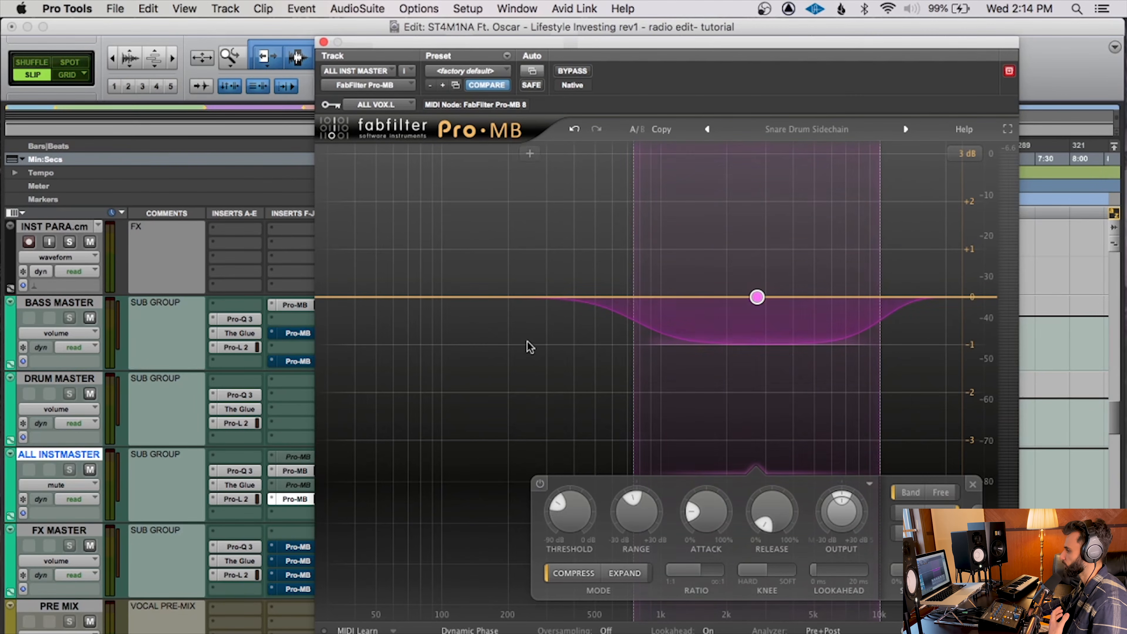
pyautogui.click(89, 317)
pyautogui.click(90, 393)
pyautogui.click(89, 546)
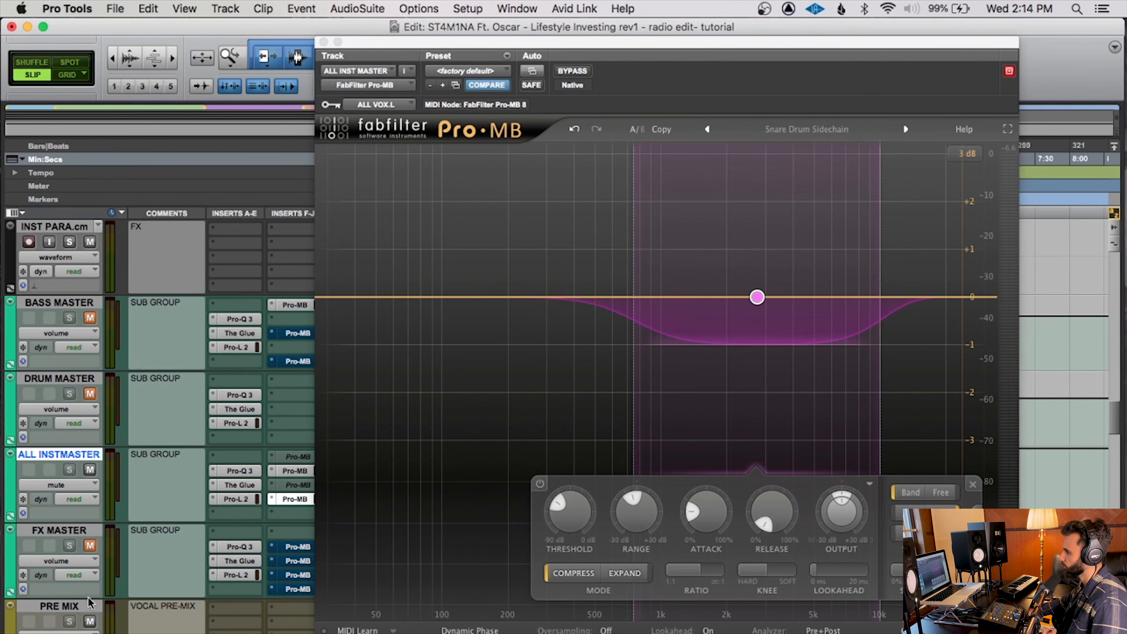
pyautogui.click(90, 621)
# Solo the Pro-MB band on ALL INST MASTER, audition it during playback, and turn the solo off
pyautogui.click(648, 154)
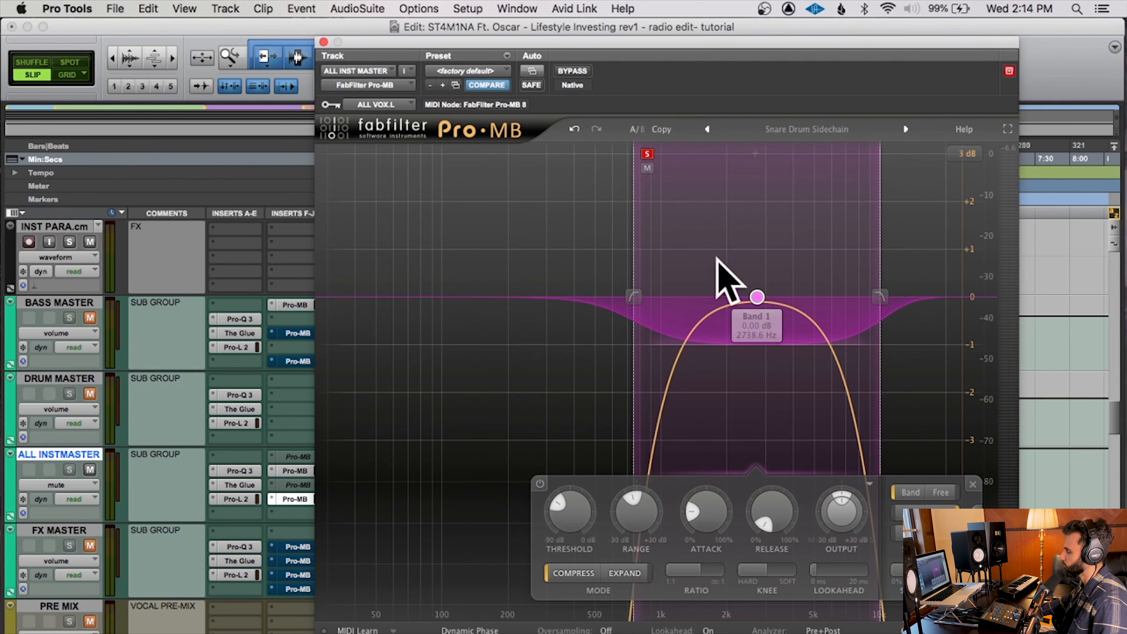
pyautogui.press('space')
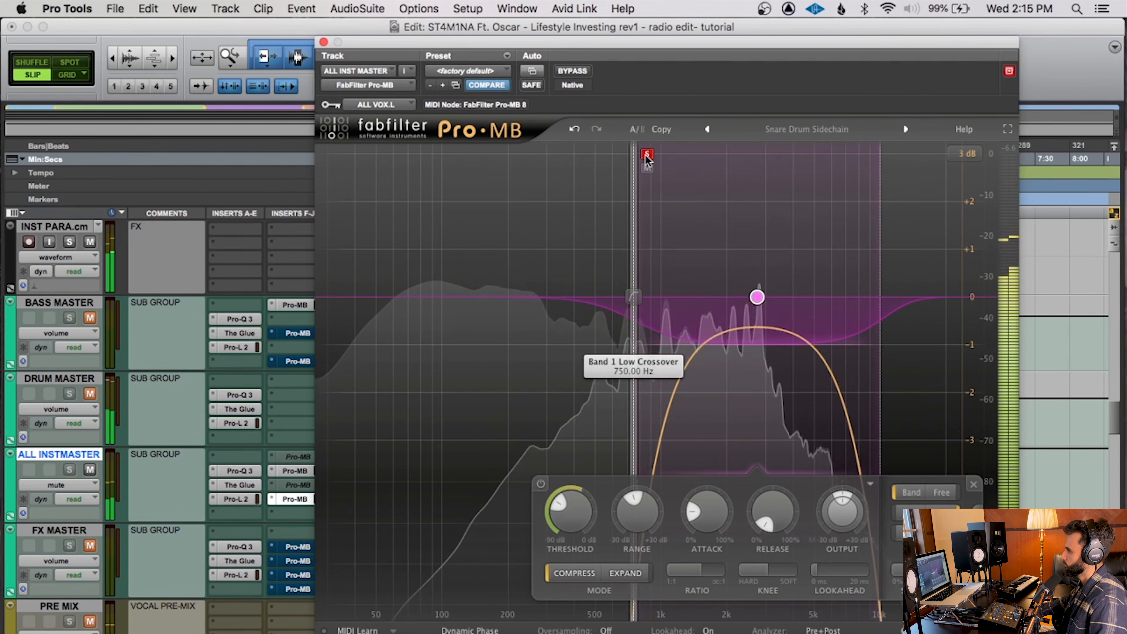
pyautogui.moveTo(646, 157)
pyautogui.press('space')
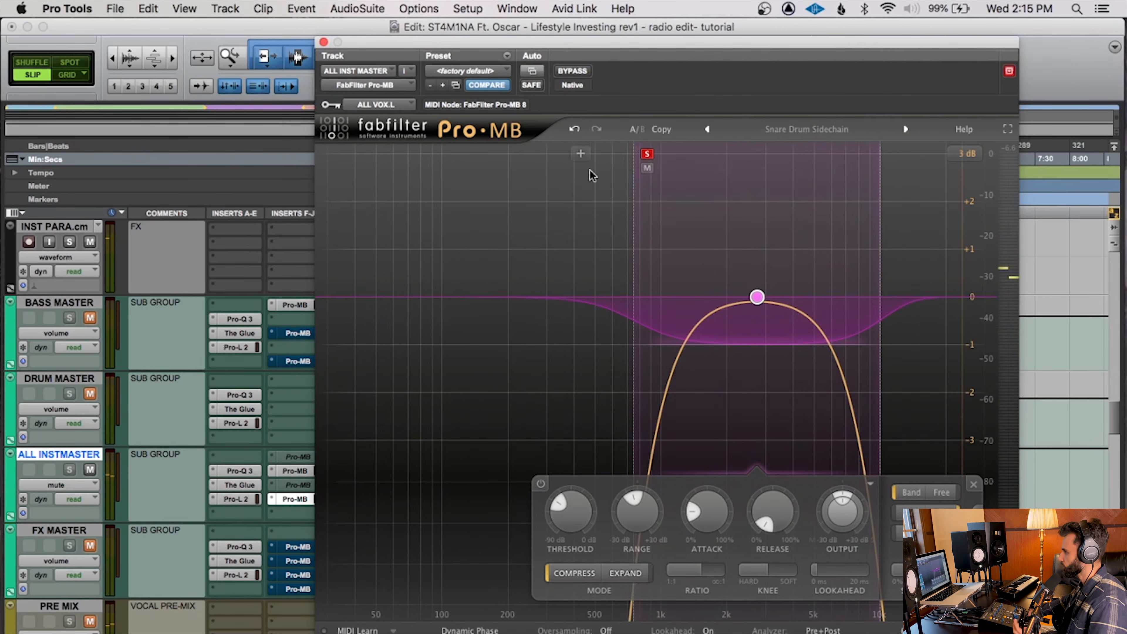
pyautogui.click(646, 154)
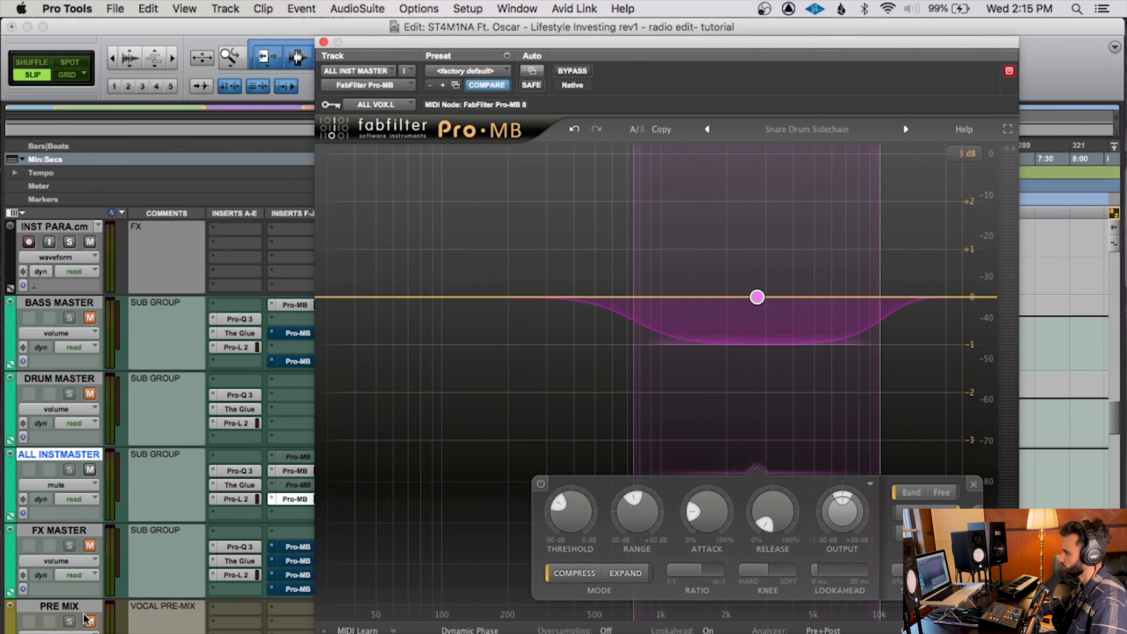
# Unmute the PRE MIX track and compare playback with the ALL INST MASTER Pro-MB band enabled and bypassed
pyautogui.click(89, 621)
pyautogui.press('space')
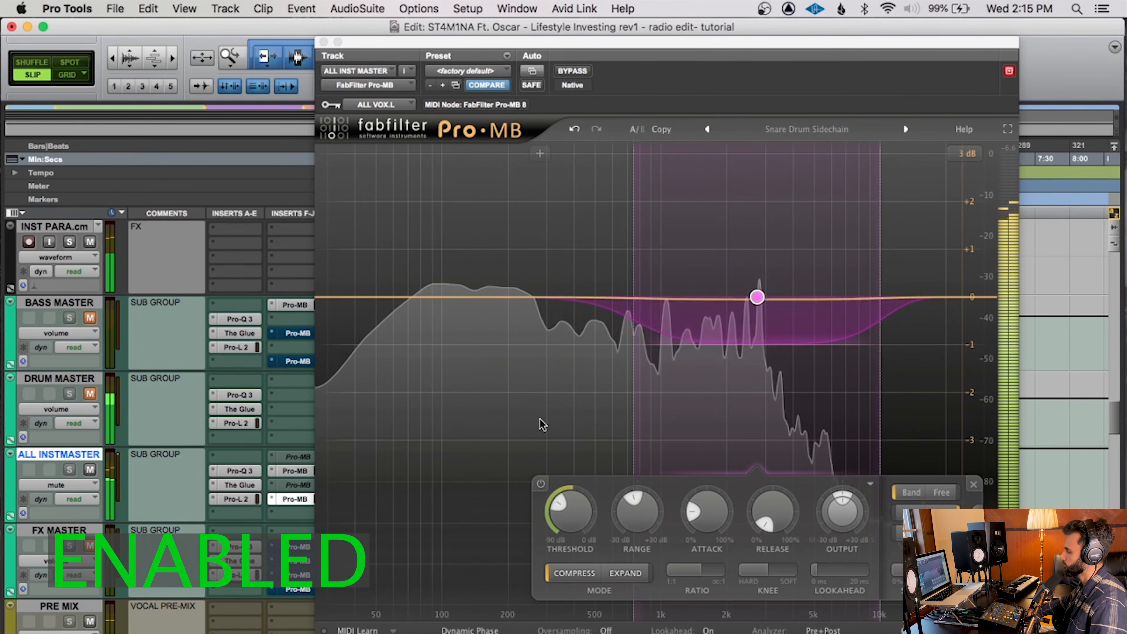
pyautogui.click(541, 484)
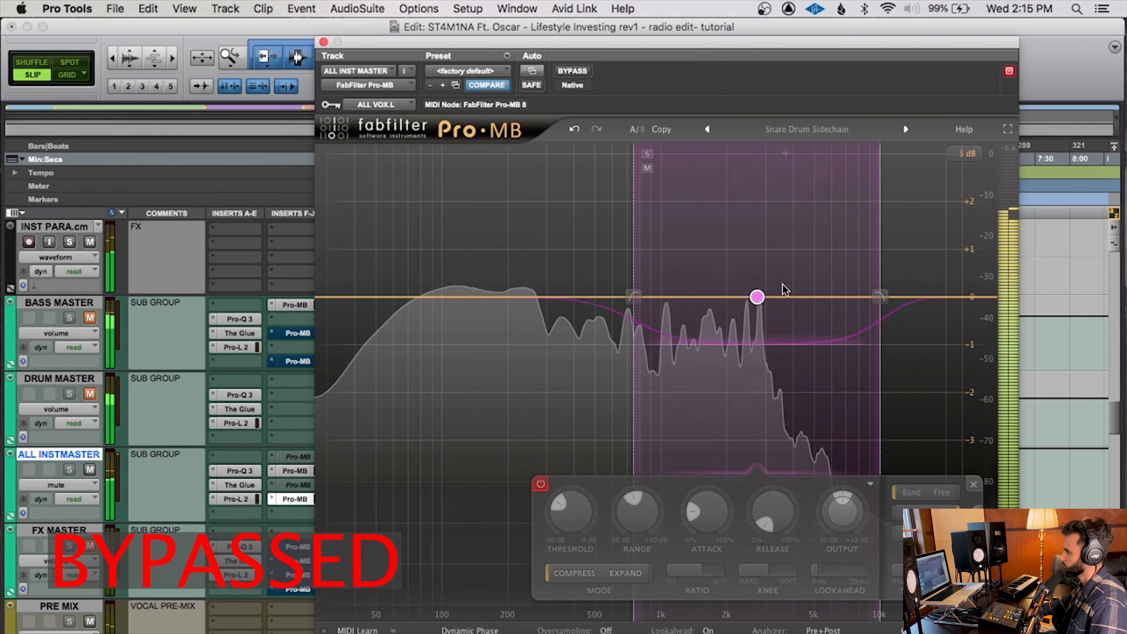
pyautogui.click(541, 485)
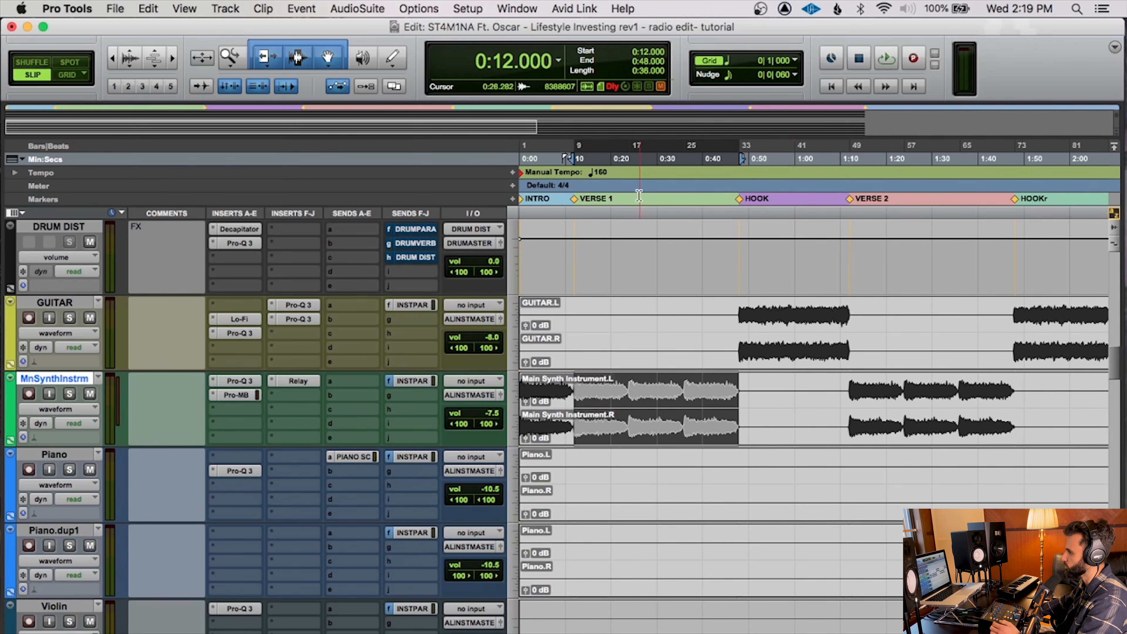
# Open the Relay plug-in on the MnSynthInstrm track and bypass it
pyautogui.click(293, 381)
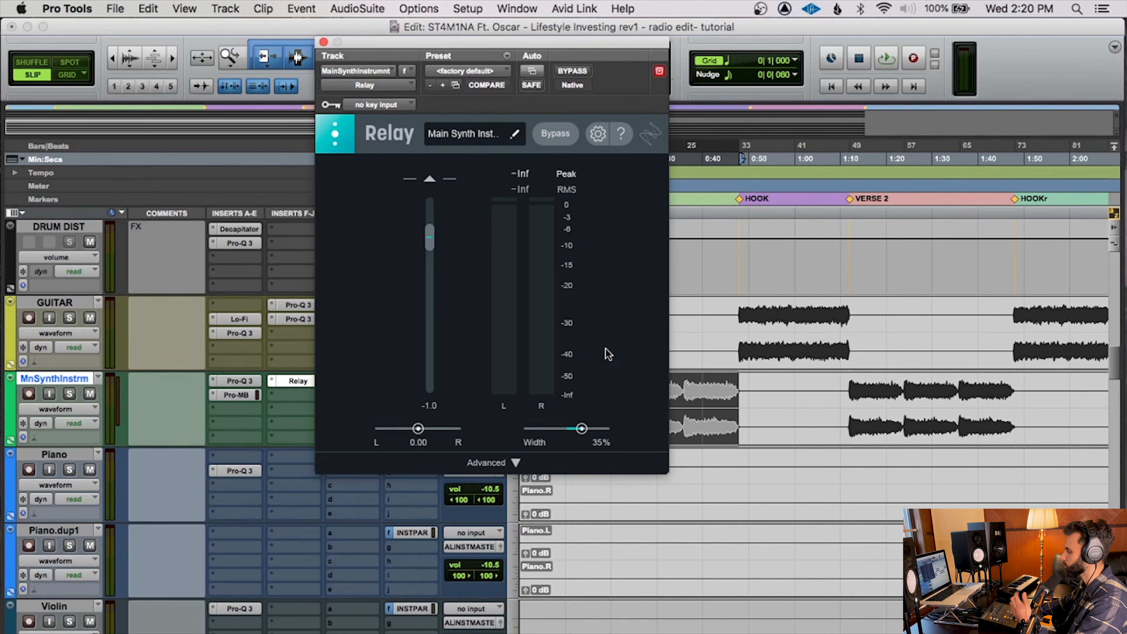
pyautogui.click(571, 71)
# Mute the BASS MASTER and DRUM MASTER tracks and return to the MnSynthInstrm track
pyautogui.scroll(-10, 204, 373)
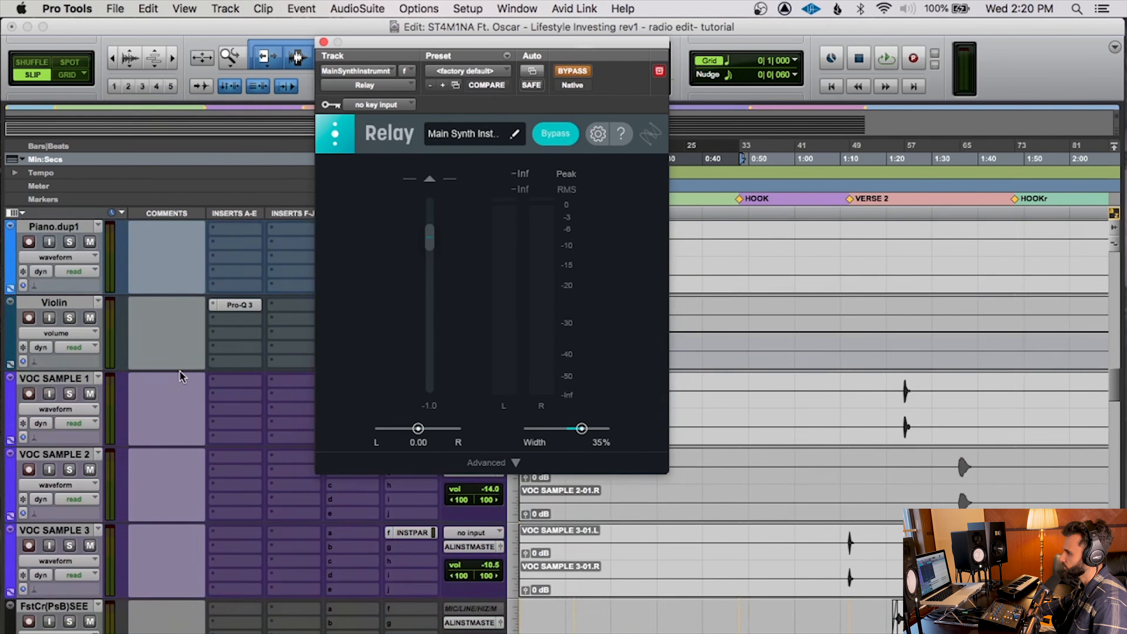
pyautogui.click(89, 385)
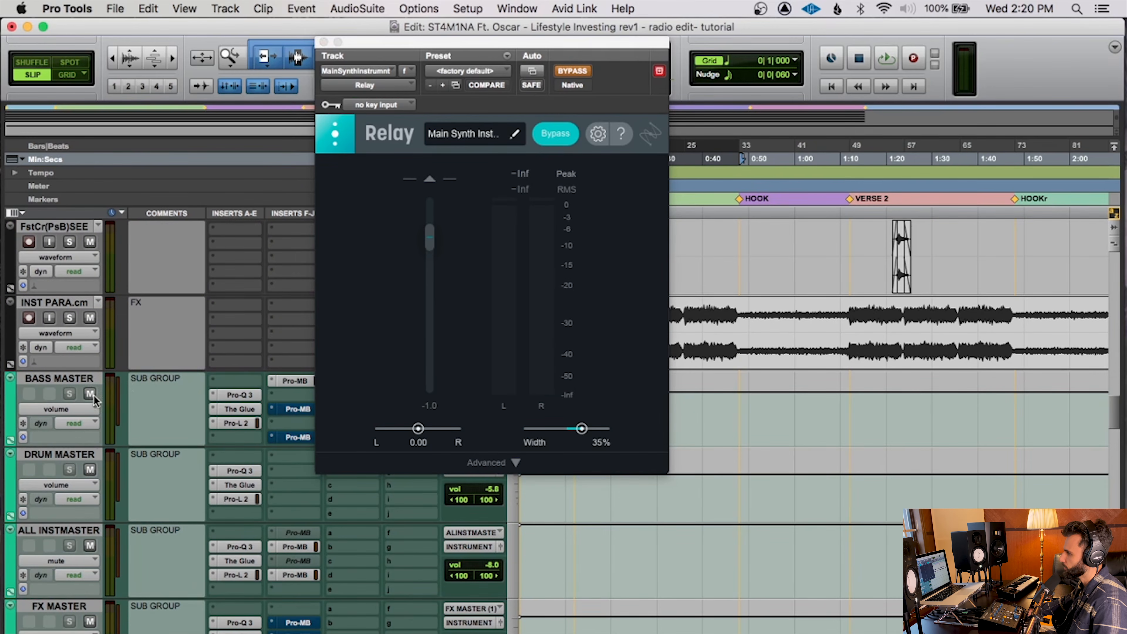
pyautogui.click(90, 469)
pyautogui.scroll(-2, 91, 471)
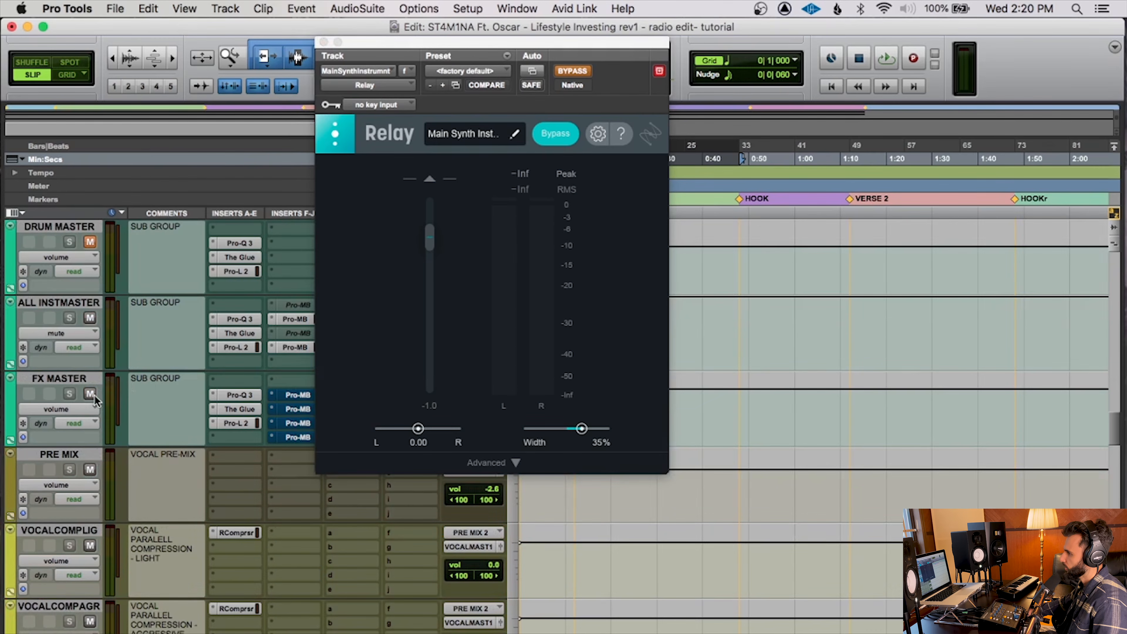
pyautogui.scroll(15, 164, 391)
pyautogui.scroll(1, 173, 403)
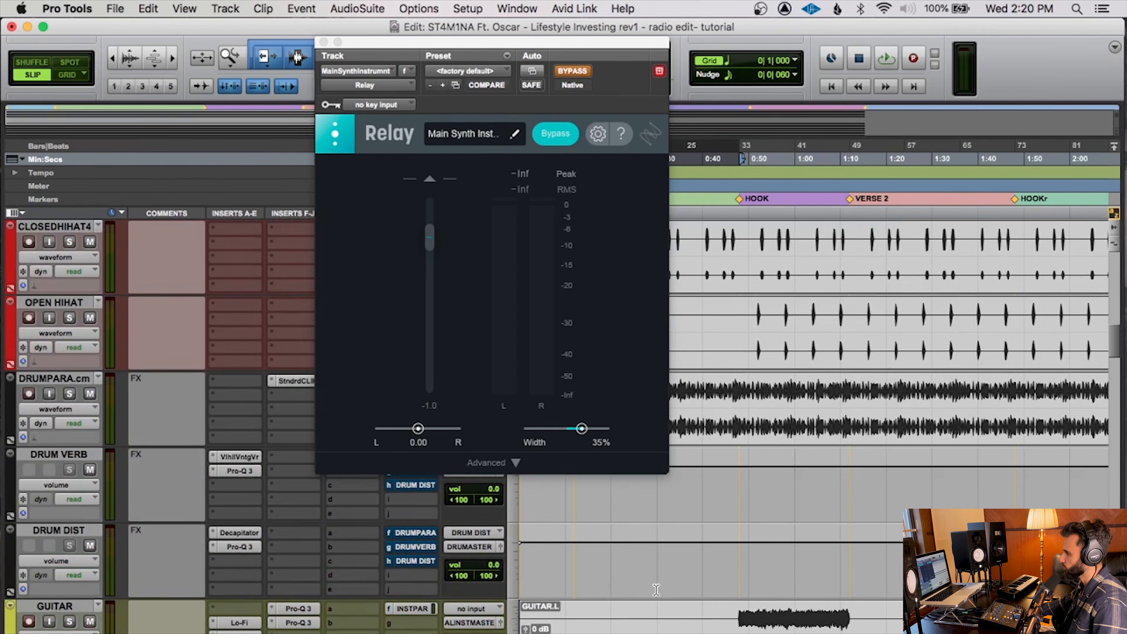
pyautogui.scroll(-2, 656, 591)
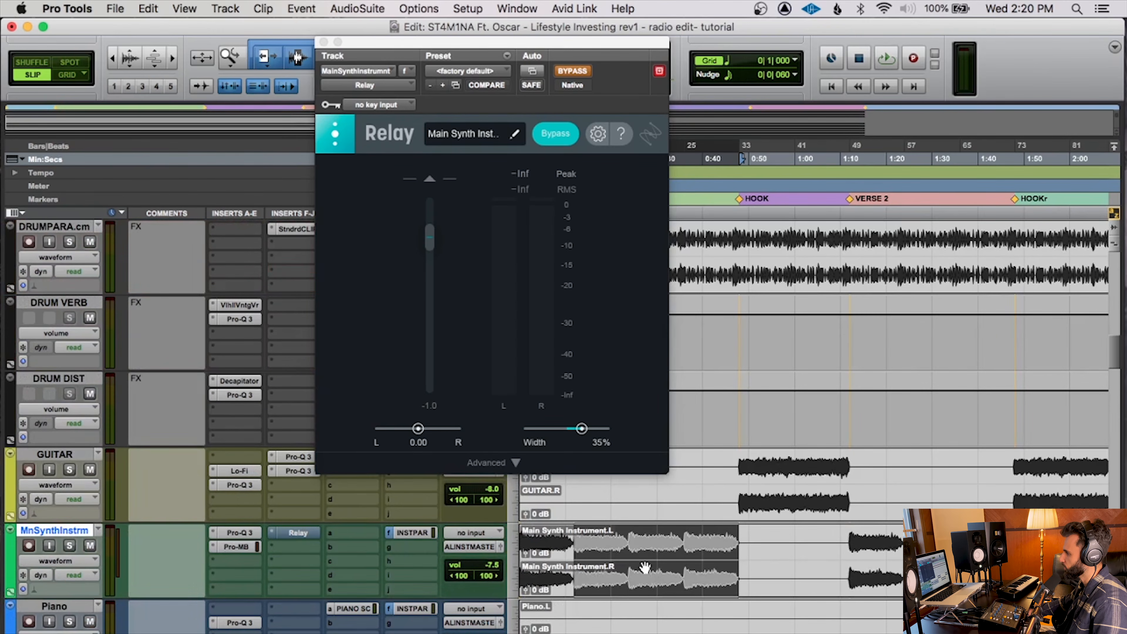
# Solo the MnSynthInstrm track, audition it during playback with Relay bypassed, and turn the solo off
pyautogui.click(69, 546)
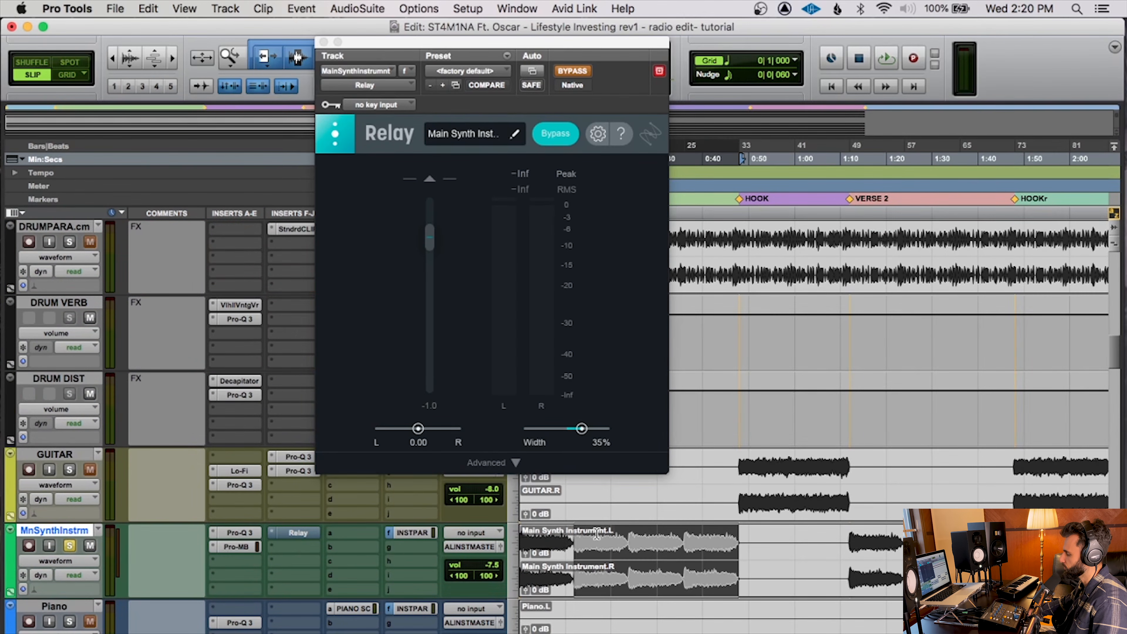
pyautogui.press('space')
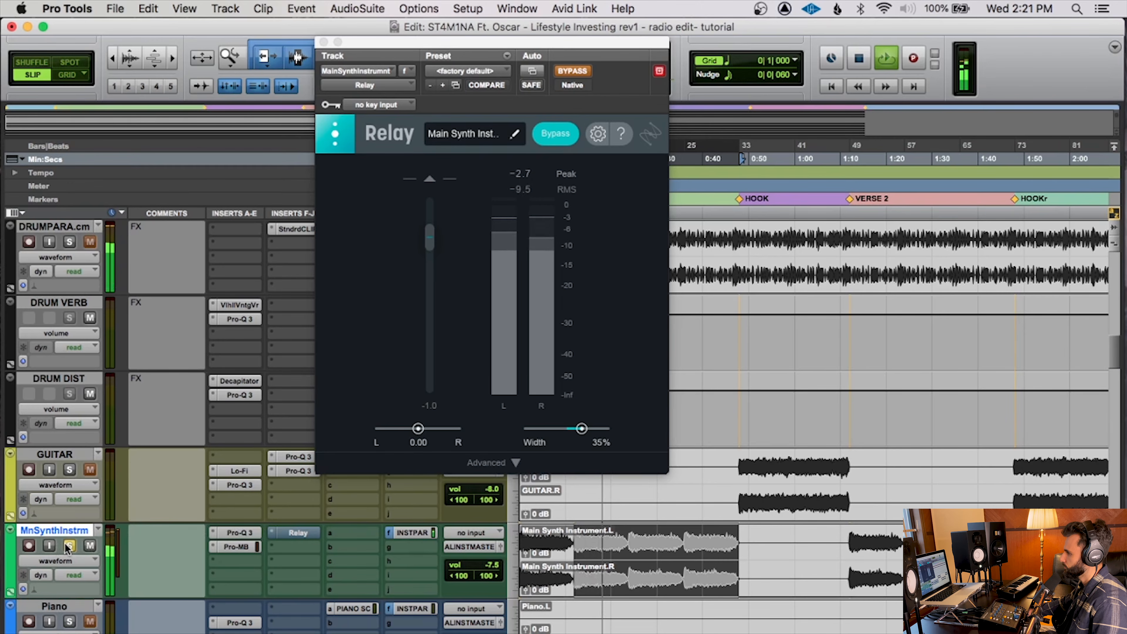
pyautogui.press('space')
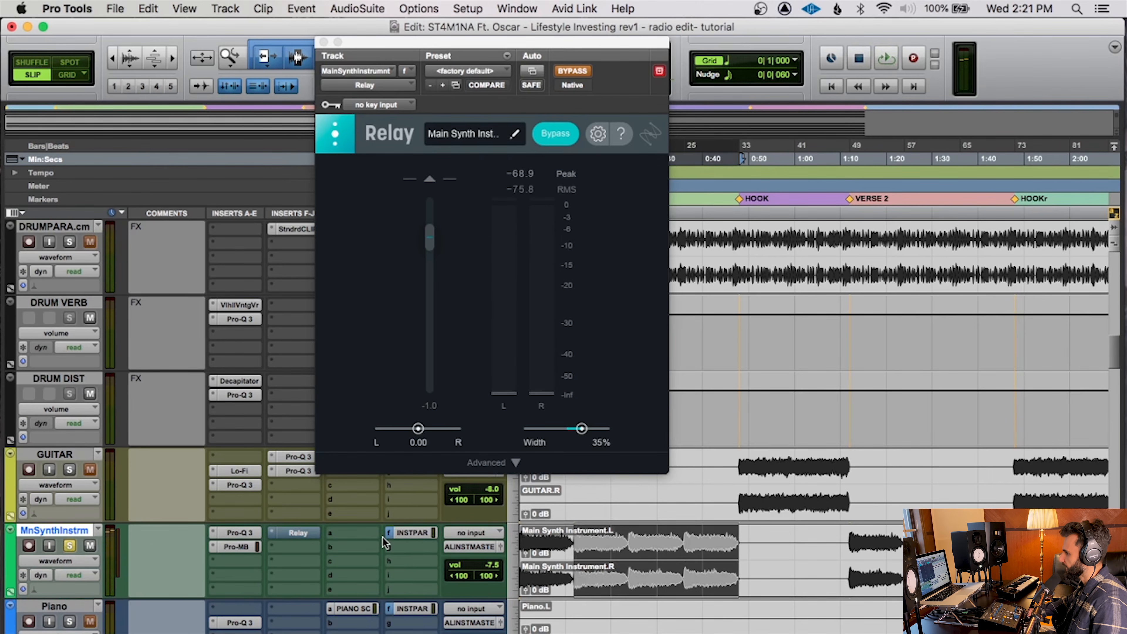
pyautogui.click(69, 546)
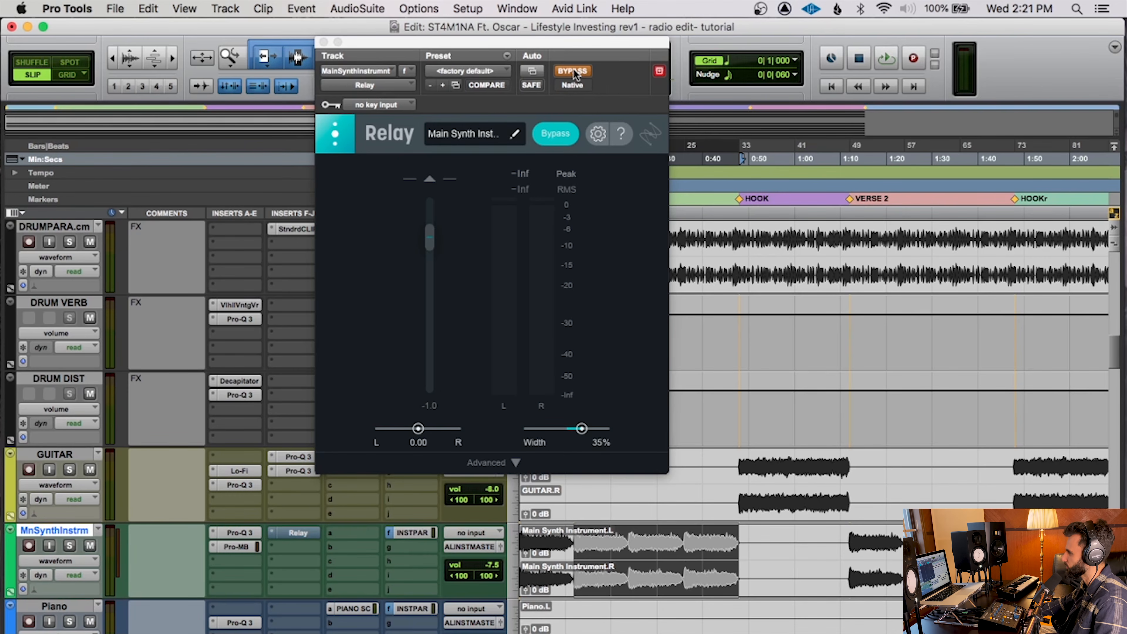
# Compare playback with the MnSynthInstrm Relay plug-in bypassed and enabled several times, leaving Relay enabled
pyautogui.press('space')
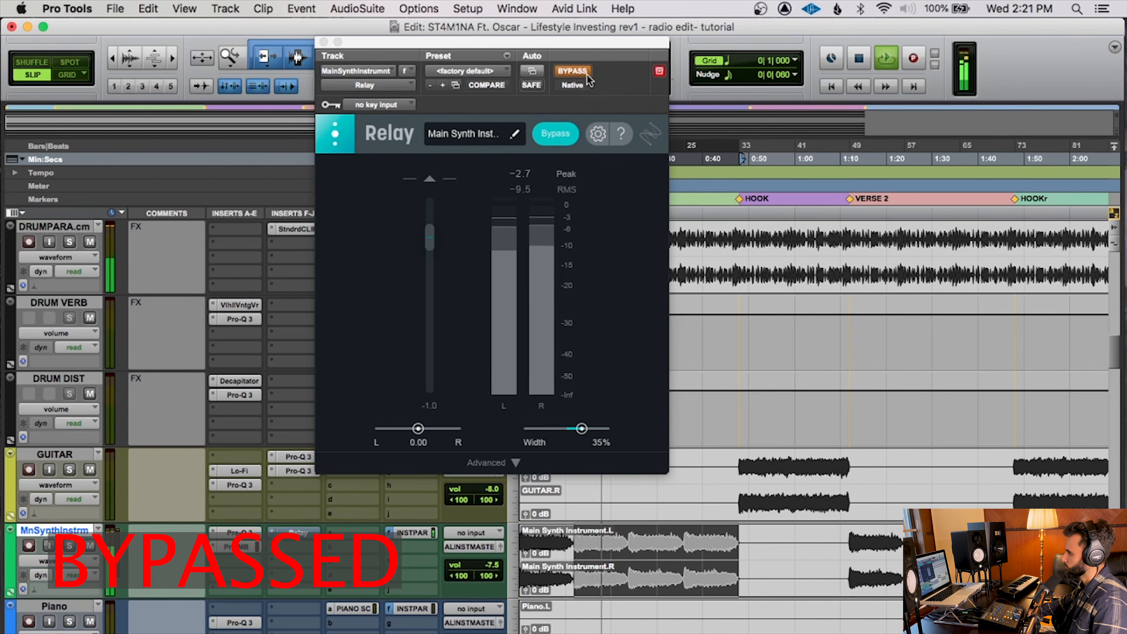
pyautogui.click(573, 72)
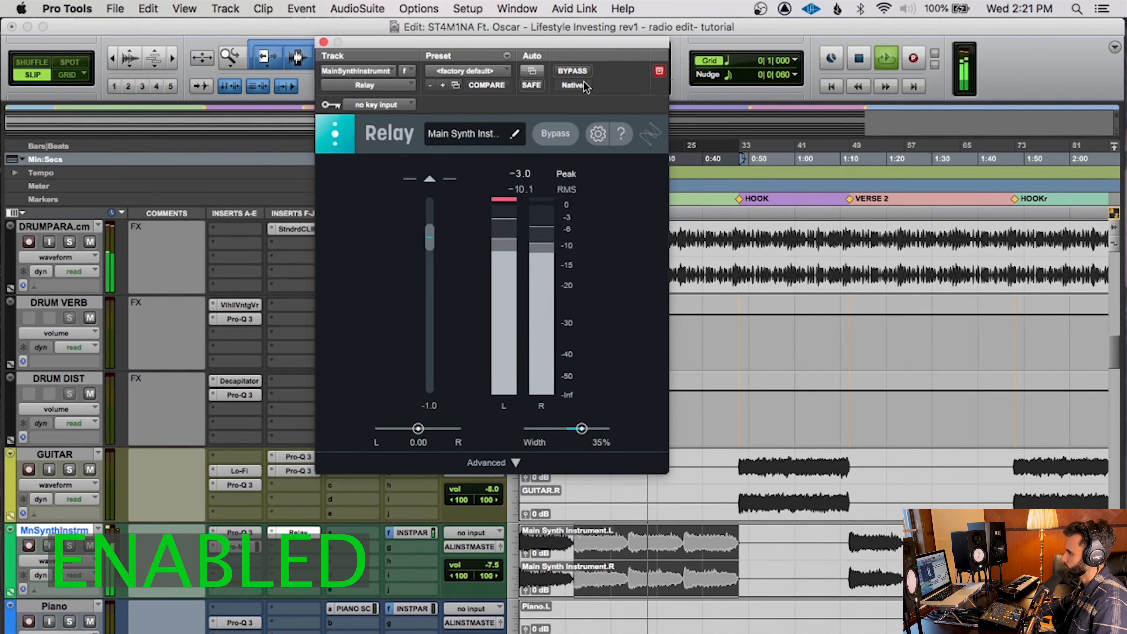
pyautogui.click(572, 71)
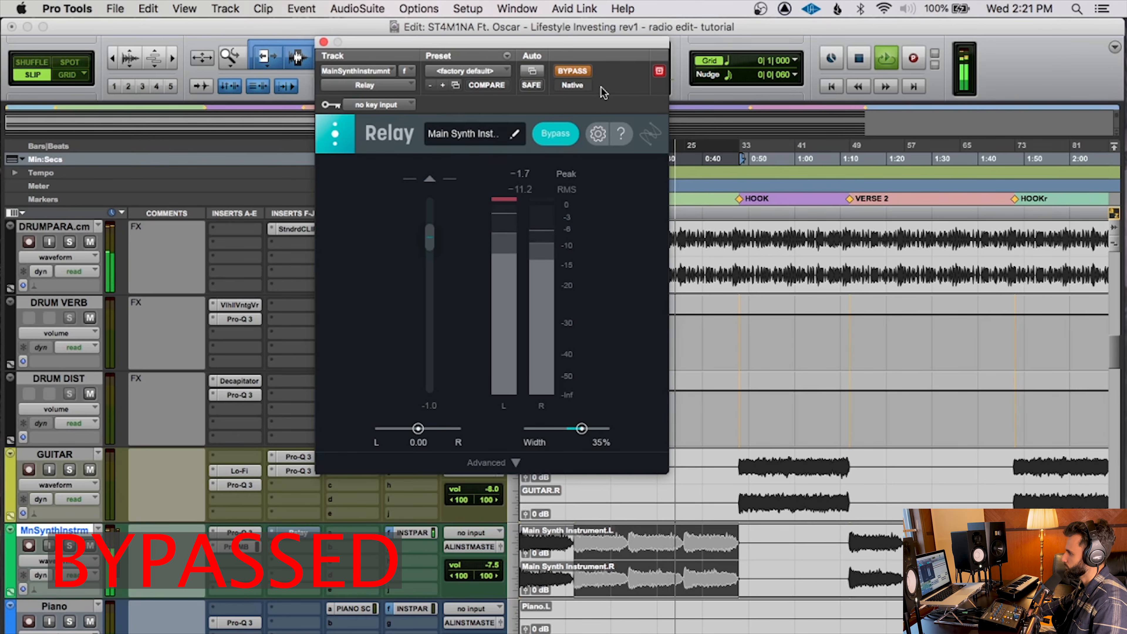
pyautogui.click(581, 71)
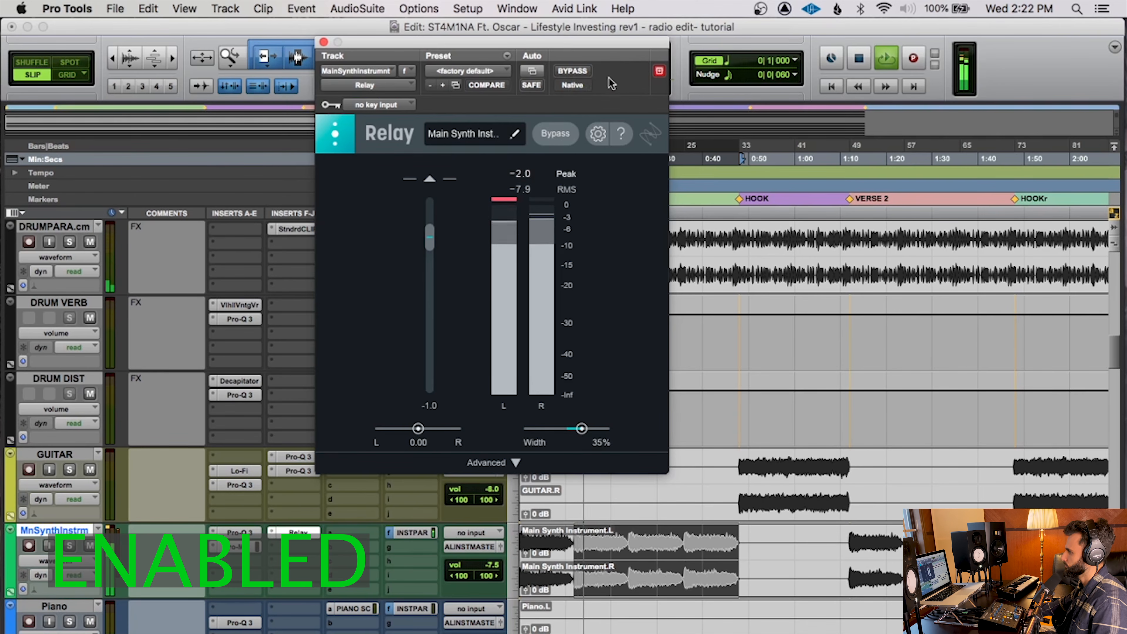
pyautogui.click(571, 70)
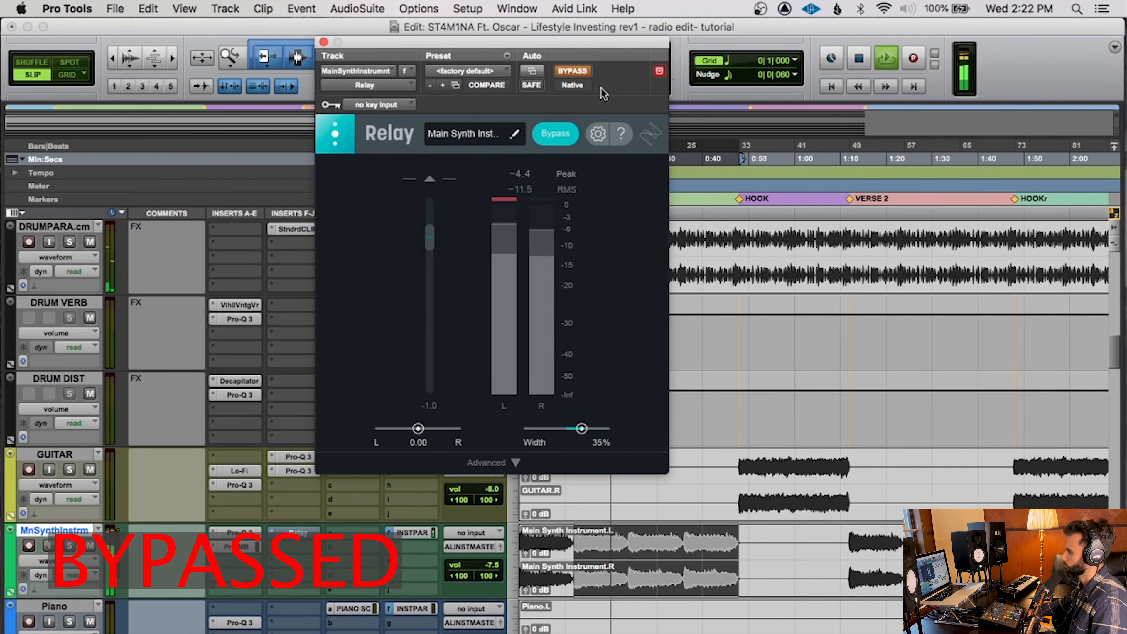
pyautogui.click(573, 71)
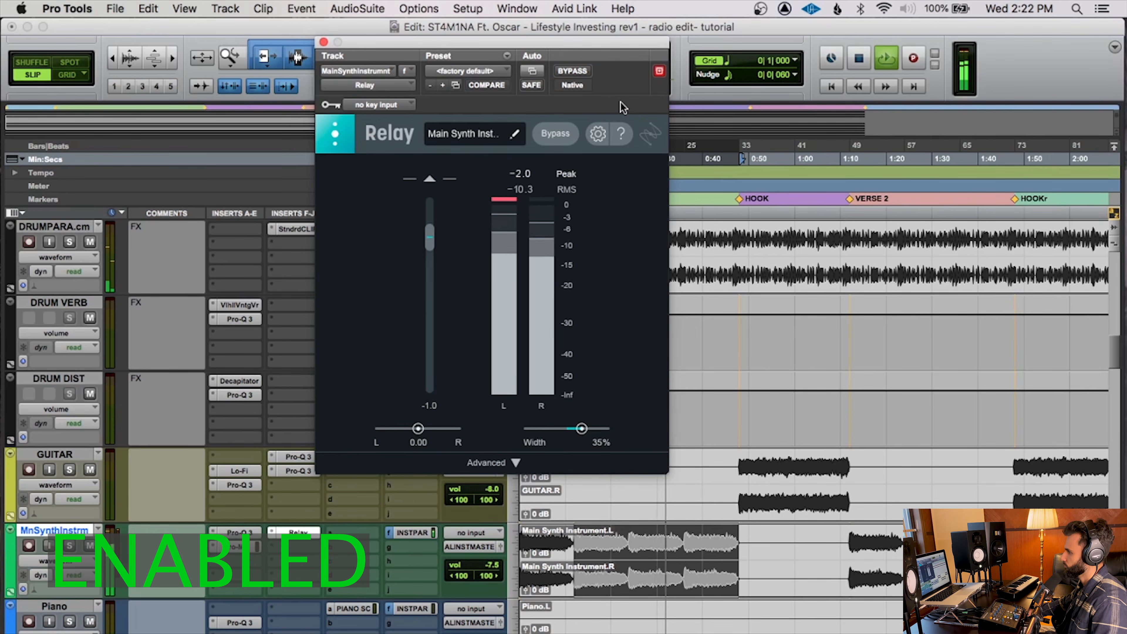
# Stop playback with the Relay window closed, and place the edit cursor at about 0:22.5 on the DRUM DIST track
pyautogui.press('space')
pyautogui.click(323, 41)
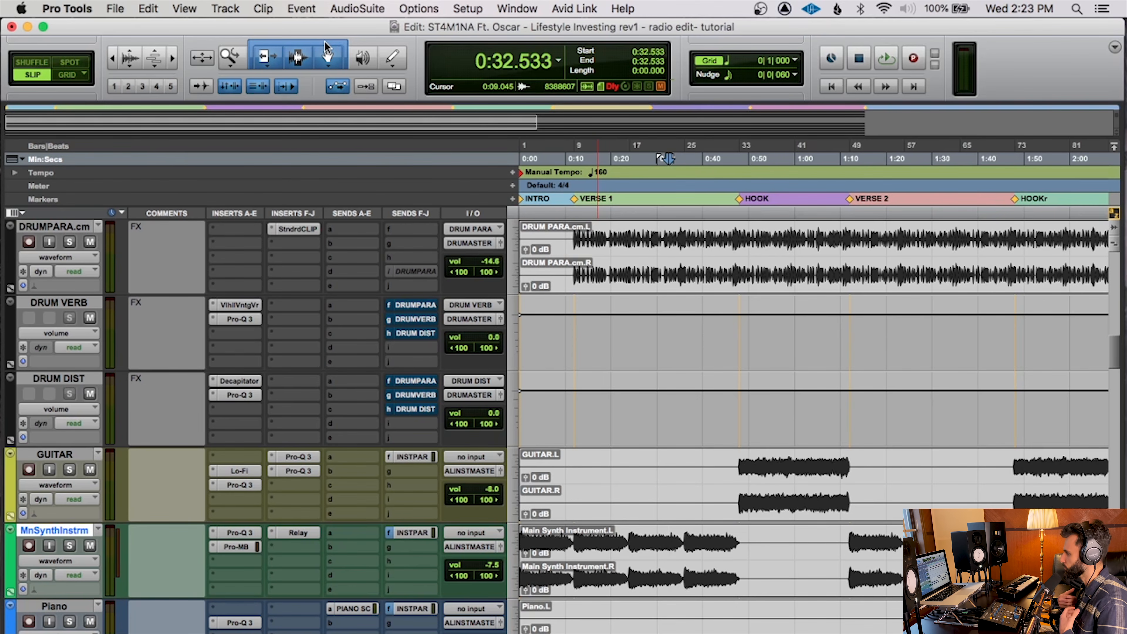
pyautogui.click(623, 421)
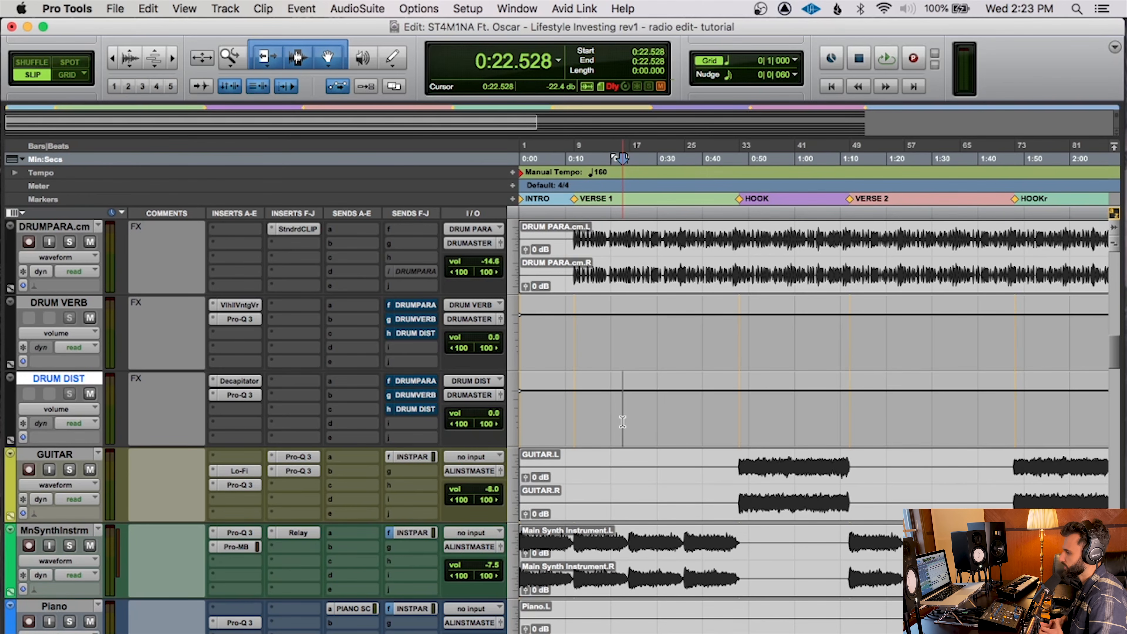